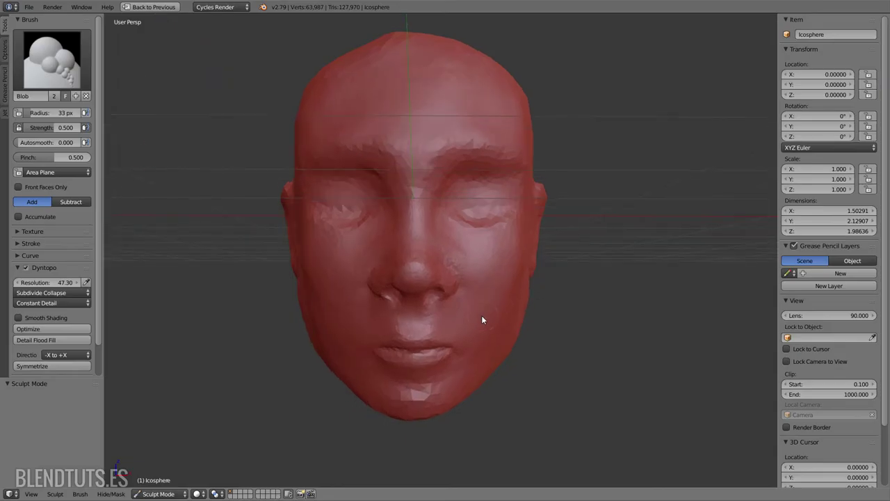
Step: Pull the mouth area into shape with the Grab brush, leaving the brush at 118 px
key("g")
key("f")
left_click(534, 273)
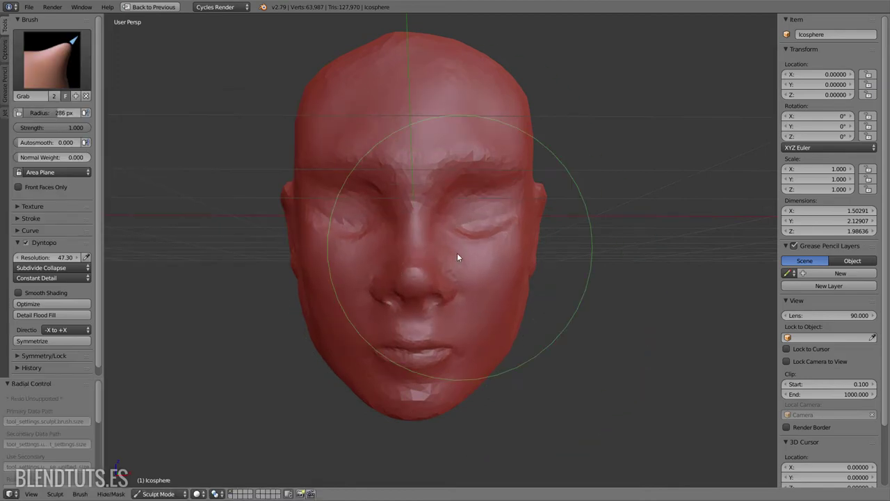
key("f")
left_click(445, 288)
left_click_drag(459, 347, 424, 354)
key("f")
left_click(359, 344)
mouse_move(466, 339)
middle_mouse_down()
mouse_move(466, 280)
mouse_move(263, 368)
mouse_move(376, 267)
mouse_move(326, 310)
mouse_move(435, 276)
mouse_move(361, 246)
mouse_move(437, 249)
mouse_move(339, 303)
mouse_move(384, 243)
mouse_move(308, 225)
mouse_move(270, 263)
mouse_move(413, 299)
middle_mouse_up()
Step: Switch to Clay Strips and orbit around the face to check the nose and mouth
key("c")
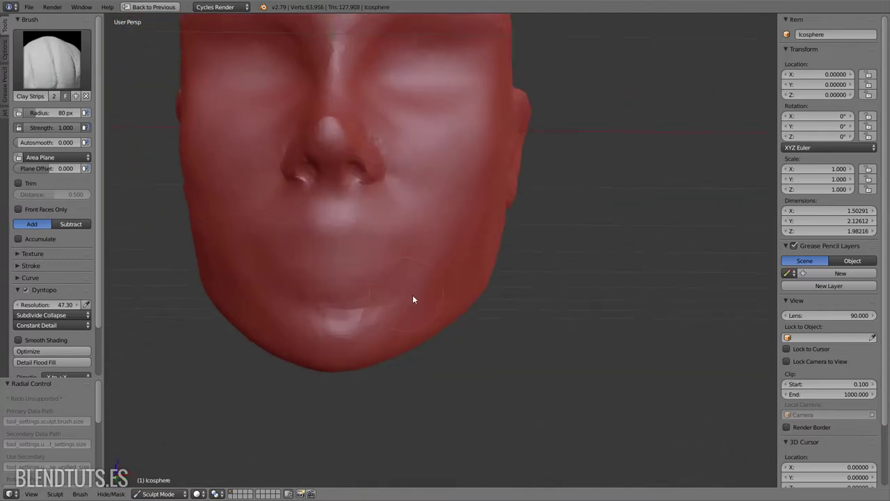
scroll(298, 322, "up", 3)
mouse_move(298, 322)
middle_mouse_down()
mouse_move(329, 288)
mouse_move(280, 264)
mouse_move(333, 248)
mouse_move(358, 186)
middle_mouse_up()
scroll(333, 245, "down", 5)
left_click_drag(358, 186, 390, 129)
middle_click_drag(390, 129, 390, 213)
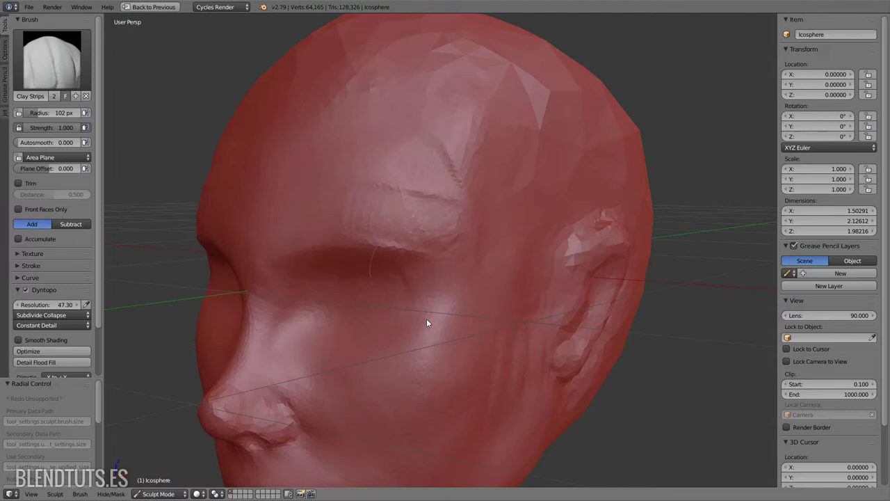
middle_click_drag(427, 319, 371, 202)
middle_click_drag(327, 268, 288, 211)
mouse_move(439, 184)
middle_mouse_down()
mouse_move(346, 199)
mouse_move(461, 203)
mouse_move(470, 230)
middle_mouse_up()
scroll(540, 194, "up", 2)
mouse_move(540, 194)
middle_mouse_down()
mouse_move(572, 149)
mouse_move(312, 248)
mouse_move(310, 295)
mouse_move(477, 279)
middle_mouse_up()
Step: With a 39 px brush and detail 64.40, build clay along the lip and its corner
key("f")
left_click(473, 249)
mouse_move(402, 198)
middle_mouse_down()
mouse_move(462, 227)
mouse_move(377, 246)
middle_mouse_up()
key("shift+d")
left_click(423, 209)
mouse_move(422, 208)
middle_mouse_down()
mouse_move(418, 243)
mouse_move(337, 288)
middle_mouse_up()
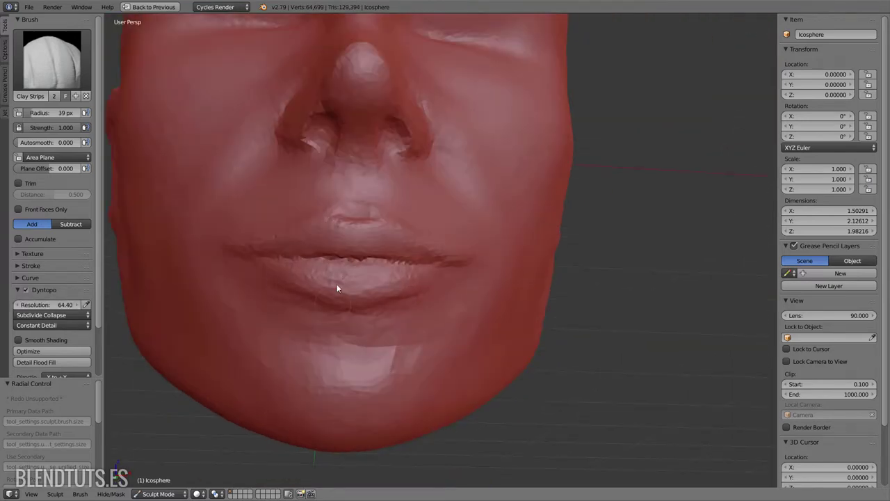
left_click_drag(337, 288, 352, 286)
middle_click_drag(351, 287, 496, 257)
left_click_drag(486, 241, 486, 230)
mouse_move(487, 230)
middle_mouse_down()
mouse_move(464, 215)
mouse_move(482, 253)
mouse_move(569, 236)
middle_mouse_up()
scroll(529, 209, "down", 3)
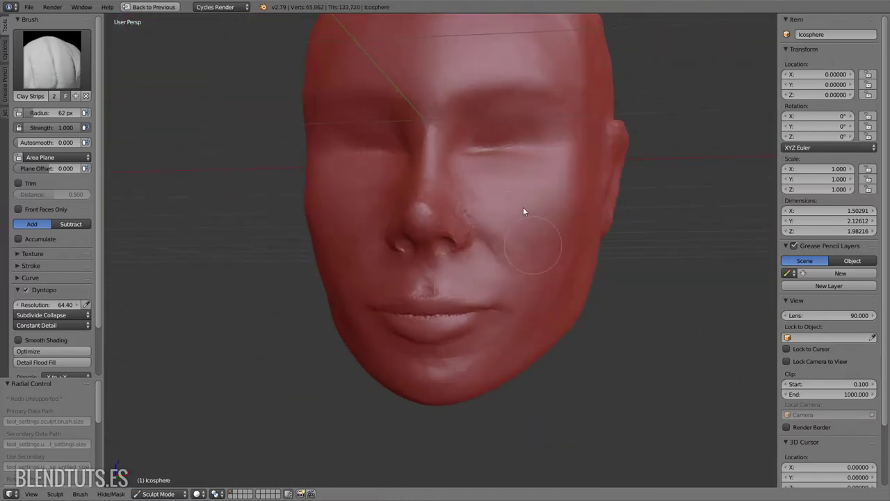
scroll(459, 257, "up", 3)
Step: Select the Grab brush and orbit to a close side view of the face
key("g")
key("f")
mouse_move(545, 283)
middle_mouse_down()
mouse_move(531, 260)
mouse_move(552, 291)
middle_mouse_up()
scroll(465, 368, "down", 3)
scroll(377, 339, "up", 4)
mouse_move(464, 368)
middle_mouse_down()
mouse_move(370, 334)
mouse_move(444, 203)
mouse_move(421, 296)
middle_mouse_up()
scroll(421, 296, "up", 2)
Step: Build up clay on the cheek with Clay Strips, shrinking the brush to 37 px
key("c")
middle_click_drag(327, 240, 424, 224)
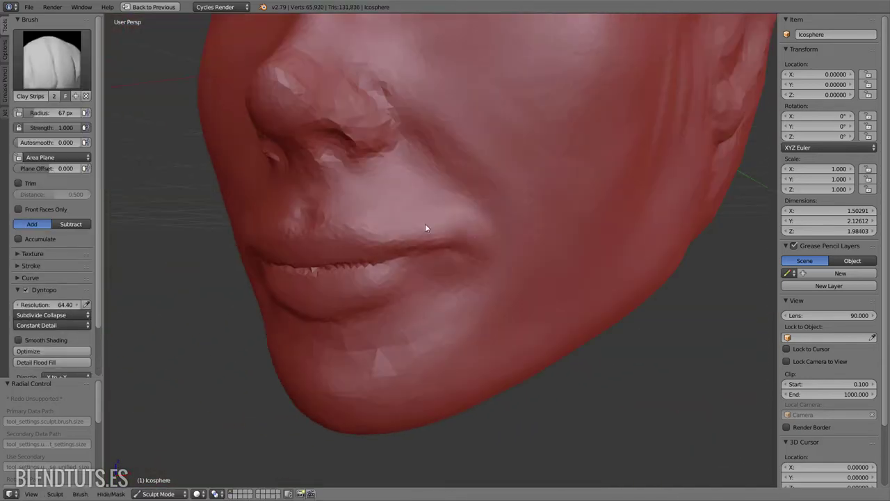
left_click_drag(425, 224, 336, 177)
scroll(421, 214, "up", 2)
mouse_move(436, 228)
middle_mouse_down()
mouse_move(455, 262)
mouse_move(398, 242)
middle_mouse_up()
key("f")
middle_click_drag(468, 228, 352, 272)
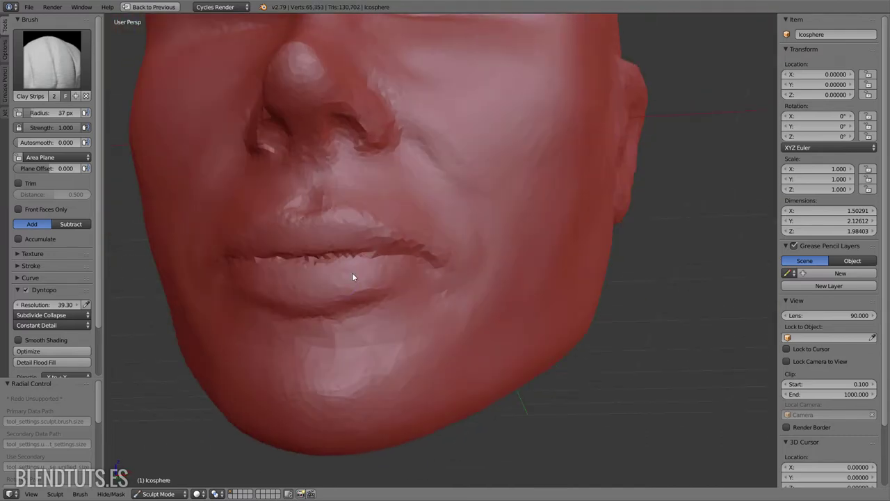
mouse_move(419, 282)
middle_mouse_down()
mouse_move(431, 263)
mouse_move(418, 269)
mouse_move(446, 258)
middle_mouse_up()
Step: Sculpt the side of the nose and the area around the nostril
mouse_move(422, 207)
middle_mouse_down()
mouse_move(441, 250)
mouse_move(513, 233)
mouse_move(386, 198)
mouse_move(322, 193)
mouse_move(413, 213)
mouse_move(491, 197)
mouse_move(395, 246)
mouse_move(459, 233)
mouse_move(397, 218)
mouse_move(497, 205)
mouse_move(469, 179)
mouse_move(497, 165)
mouse_move(528, 380)
mouse_move(440, 344)
mouse_move(512, 278)
mouse_move(485, 236)
mouse_move(485, 260)
mouse_move(399, 328)
mouse_move(457, 298)
middle_mouse_up()
left_click_drag(457, 298, 473, 350)
mouse_move(347, 340)
middle_mouse_down()
mouse_move(399, 292)
mouse_move(433, 292)
middle_mouse_up()
left_click_drag(433, 292, 438, 257)
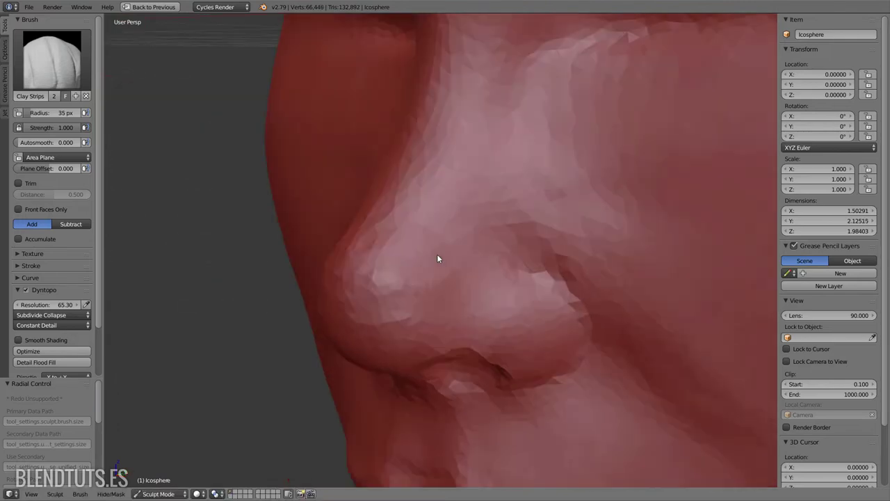
mouse_move(423, 271)
middle_mouse_down()
mouse_move(359, 354)
mouse_move(466, 294)
mouse_move(463, 280)
middle_mouse_up()
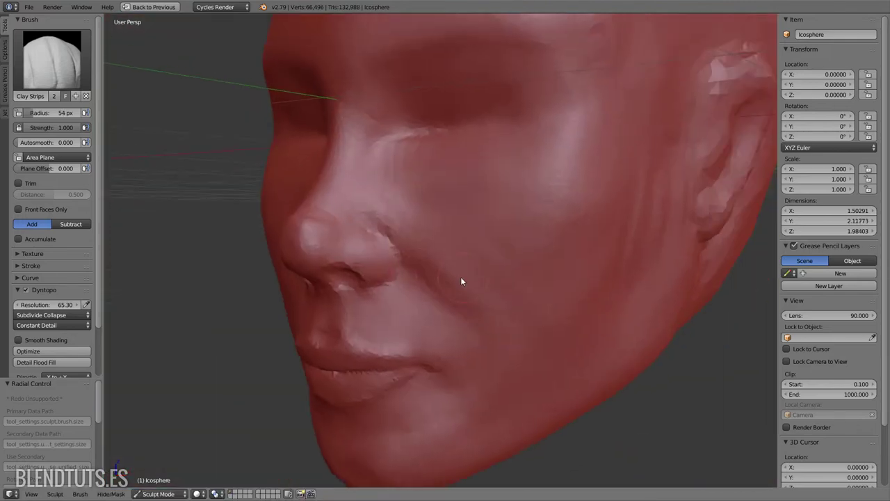
scroll(382, 259, "up", 2)
middle_click_drag(382, 259, 479, 276)
Step: Carve a crease on the cheek and add clay strokes along the cheek toward the ear
left_click_drag(407, 285, 431, 216)
mouse_move(431, 216)
middle_mouse_down()
mouse_move(518, 358)
mouse_move(383, 244)
middle_mouse_up()
left_click_drag(384, 244, 515, 304)
mouse_move(514, 303)
middle_mouse_down()
mouse_move(418, 418)
mouse_move(538, 334)
middle_mouse_up()
middle_click_drag(577, 225, 556, 239)
left_click_drag(556, 239, 576, 331)
mouse_move(575, 331)
middle_mouse_down()
mouse_move(570, 248)
mouse_move(582, 253)
mouse_move(469, 324)
middle_mouse_up()
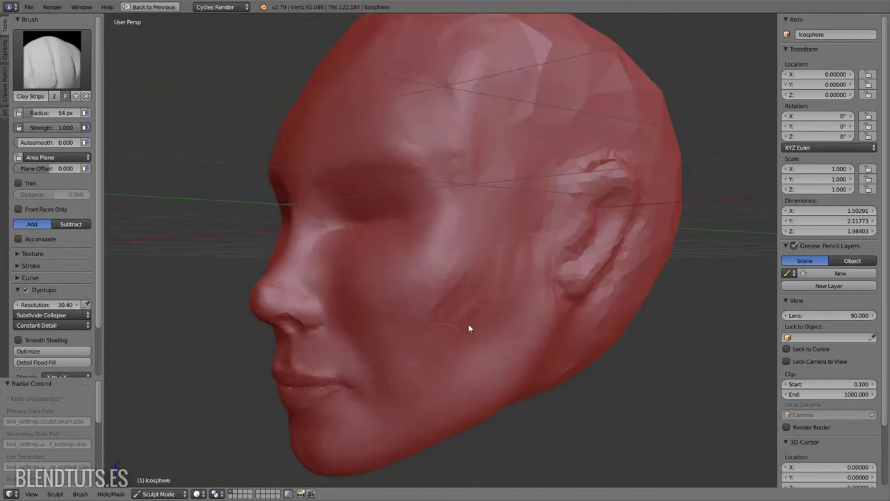
Step: Add small clay strokes on the forehead
middle_click_drag(467, 133, 533, 146)
left_click_drag(532, 145, 411, 204)
middle_click_drag(411, 204, 493, 229)
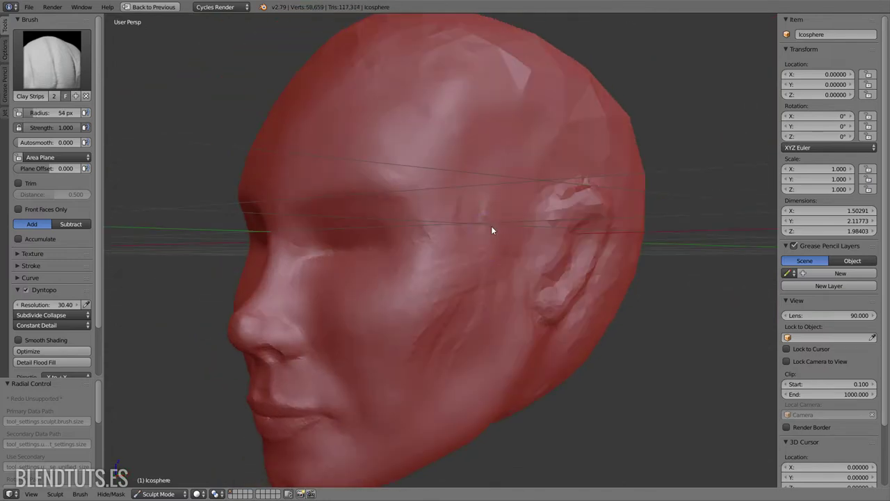
middle_click_drag(546, 237, 453, 222)
left_click_drag(452, 223, 394, 181)
mouse_move(498, 239)
middle_mouse_down()
mouse_move(470, 229)
mouse_move(490, 237)
middle_mouse_up()
scroll(490, 236, "up", 3)
Step: Build up both brows and shape the lower eyelids around the closed eyes
left_click_drag(452, 182, 361, 203)
left_click_drag(65, 305, 109, 308)
left_click_drag(334, 209, 436, 212)
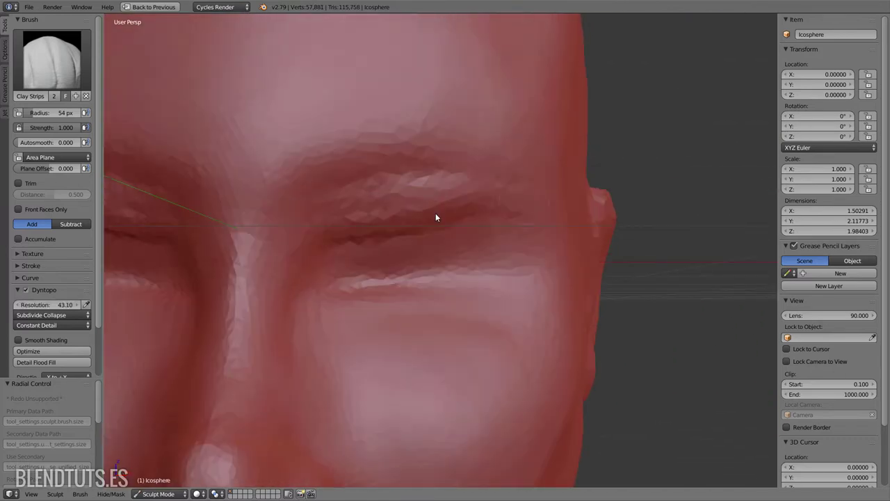
left_click_drag(355, 278, 510, 249)
mouse_move(539, 276)
middle_mouse_down()
mouse_move(477, 241)
mouse_move(444, 250)
middle_mouse_up()
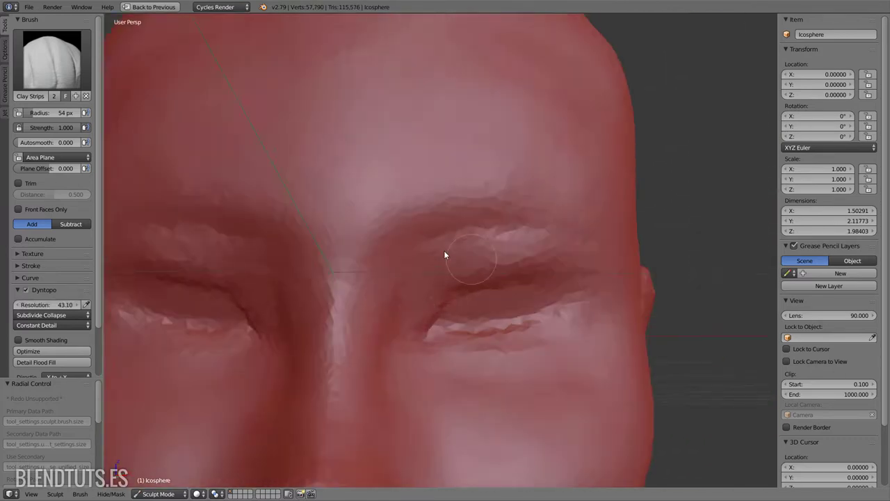
scroll(445, 257, "up", 3)
scroll(448, 267, "down", 4)
middle_click_drag(564, 255, 558, 246)
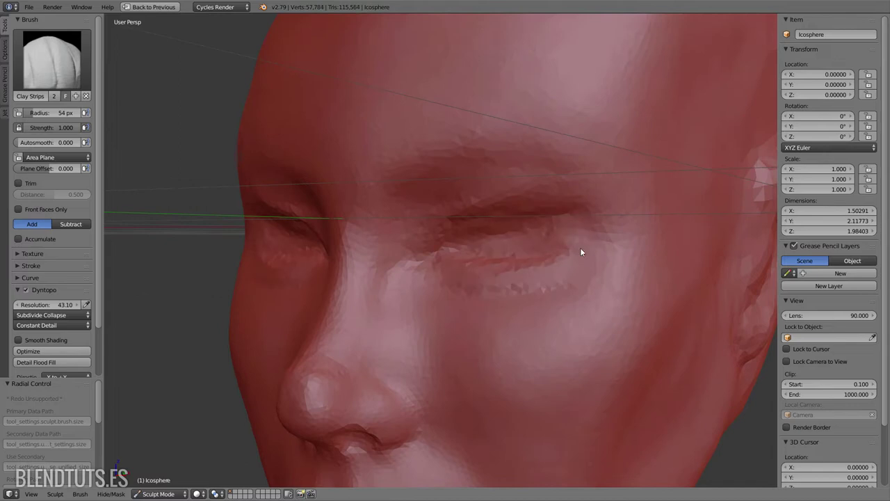
scroll(487, 311, "down", 4)
mouse_move(523, 282)
middle_mouse_down()
mouse_move(563, 251)
mouse_move(514, 278)
middle_mouse_up()
Step: Select the Grab brush at 174 px, then a smaller size, on the side profile of the lips
key("g")
scroll(514, 278, "up", 2)
key("f")
left_click(512, 293)
scroll(516, 273, "up", 3)
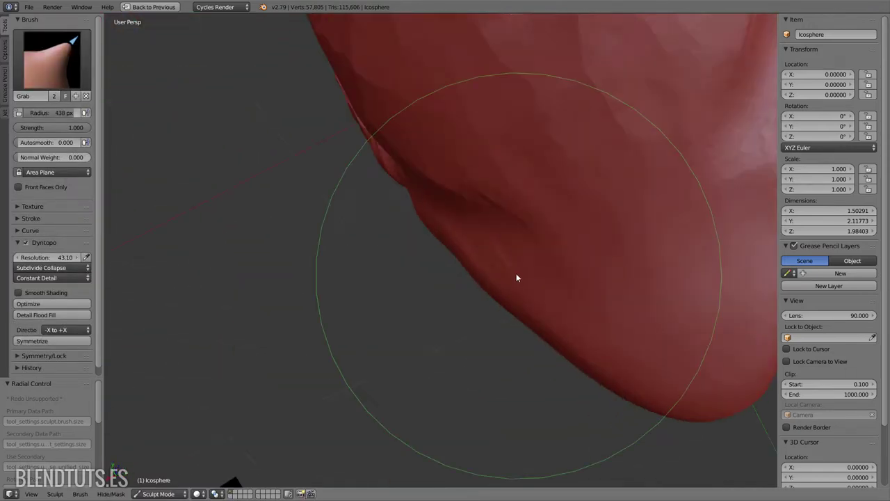
scroll(575, 258, "down", 3)
middle_click_drag(555, 297, 486, 293)
scroll(486, 292, "up", 3)
key("f")
left_click(417, 288)
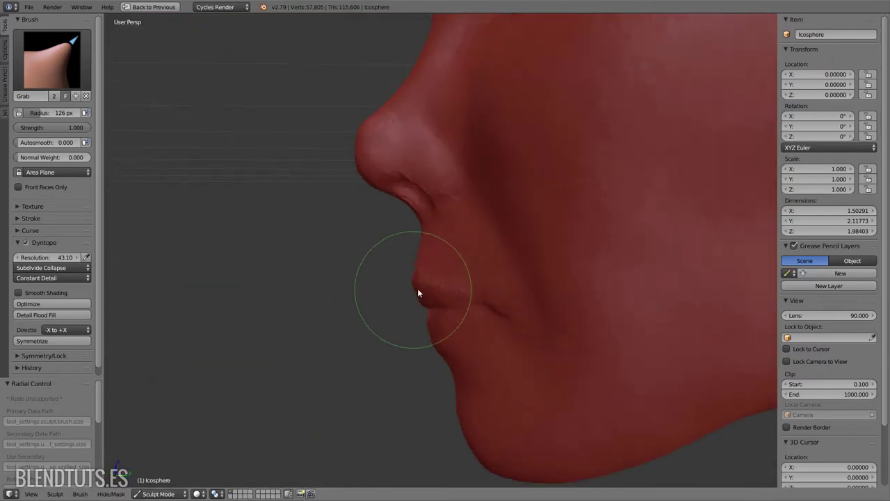
mouse_move(411, 286)
middle_mouse_down()
mouse_move(501, 272)
mouse_move(417, 292)
mouse_move(396, 283)
mouse_move(441, 278)
mouse_move(398, 260)
middle_mouse_up()
Step: Switch to Clay Strips at 291 px and build up clay around the nose and mouth
left_click(30, 230)
key("f")
left_click(414, 304)
key("c")
key("f")
left_click(424, 318)
scroll(449, 257, "up", 3)
scroll(48, 223, "down", 4)
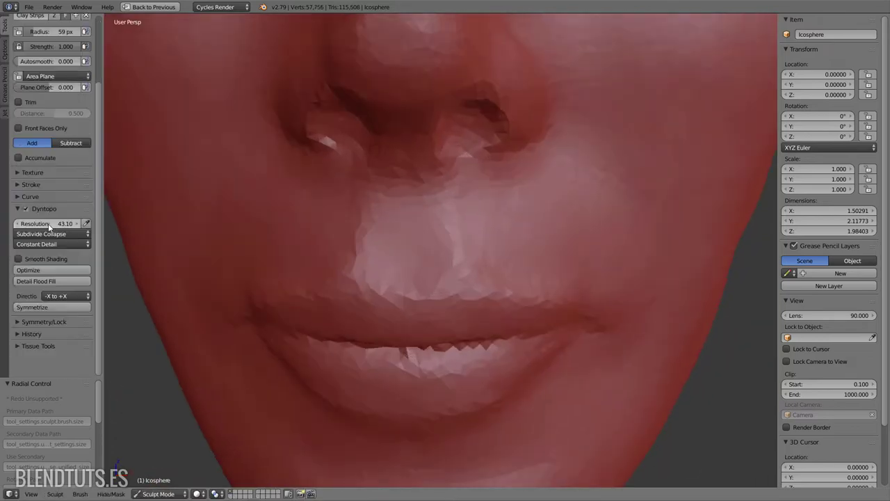
mouse_move(428, 217)
middle_mouse_down()
mouse_move(537, 201)
mouse_move(420, 330)
middle_mouse_up()
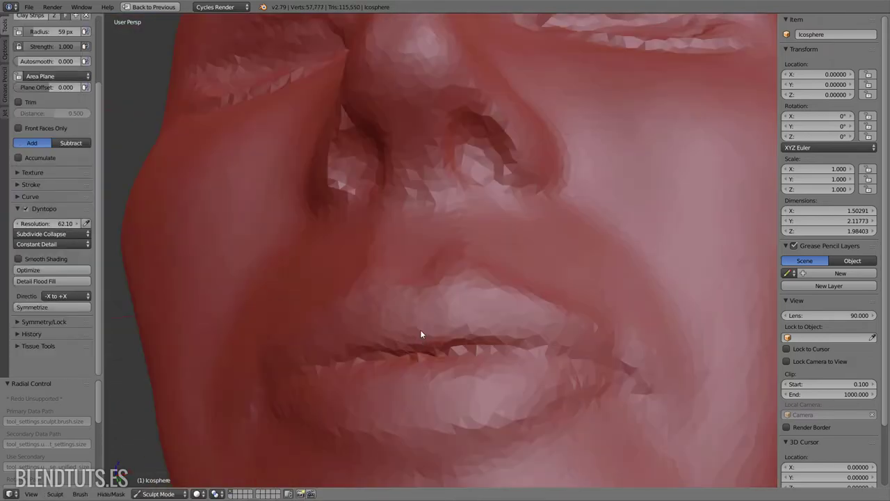
mouse_move(531, 285)
middle_mouse_down()
mouse_move(306, 310)
mouse_move(486, 324)
mouse_move(470, 286)
mouse_move(502, 278)
mouse_move(441, 223)
mouse_move(593, 273)
mouse_move(336, 280)
mouse_move(552, 271)
mouse_move(436, 292)
mouse_move(373, 362)
mouse_move(382, 376)
mouse_move(407, 255)
mouse_move(567, 338)
mouse_move(378, 338)
mouse_move(536, 290)
middle_mouse_up()
Step: Shrink the Clay Strips brush and inspect the lower face from under the chin
key("f")
left_click(547, 321)
mouse_move(547, 321)
middle_mouse_down()
mouse_move(283, 327)
mouse_move(437, 316)
mouse_move(256, 406)
mouse_move(411, 333)
middle_mouse_up()
scroll(259, 397, "up", 3)
mouse_move(316, 198)
middle_mouse_down()
mouse_move(347, 270)
mouse_move(381, 248)
mouse_move(471, 261)
mouse_move(403, 278)
mouse_move(471, 250)
mouse_move(320, 173)
middle_mouse_up()
scroll(321, 173, "down", 2)
Step: Flatten the ear on the side of the head with Clay Strips strokes
key("g")
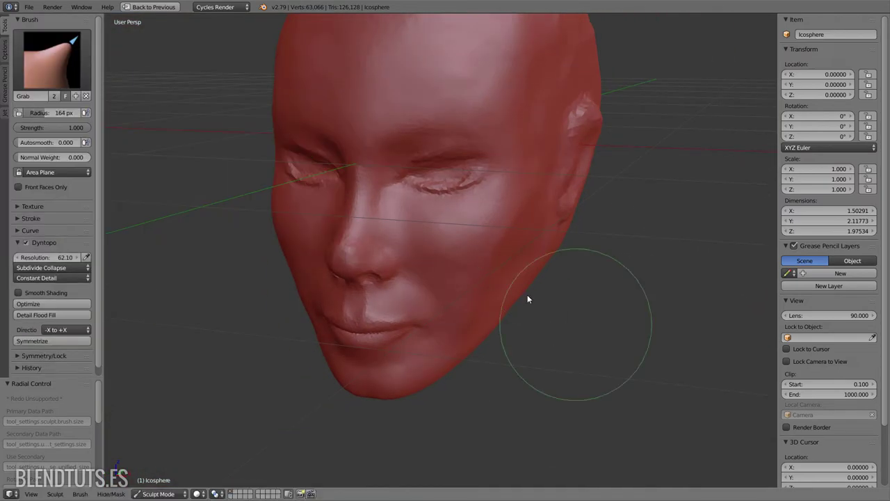
middle_click_drag(527, 294, 544, 249)
key("c")
mouse_move(542, 230)
left_mouse_down()
mouse_move(586, 107)
mouse_move(592, 160)
left_mouse_up()
scroll(592, 160, "down", 2)
mouse_move(592, 160)
middle_mouse_down()
mouse_move(549, 172)
mouse_move(610, 186)
mouse_move(626, 314)
middle_mouse_up()
scroll(626, 314, "up", 2)
Step: Pull the back of the head down with Grab, then drag a neck lobe out with Snake Hook
key("g")
left_click(18, 230)
left_click(18, 231)
middle_click_drag(569, 221, 538, 195)
key("k")
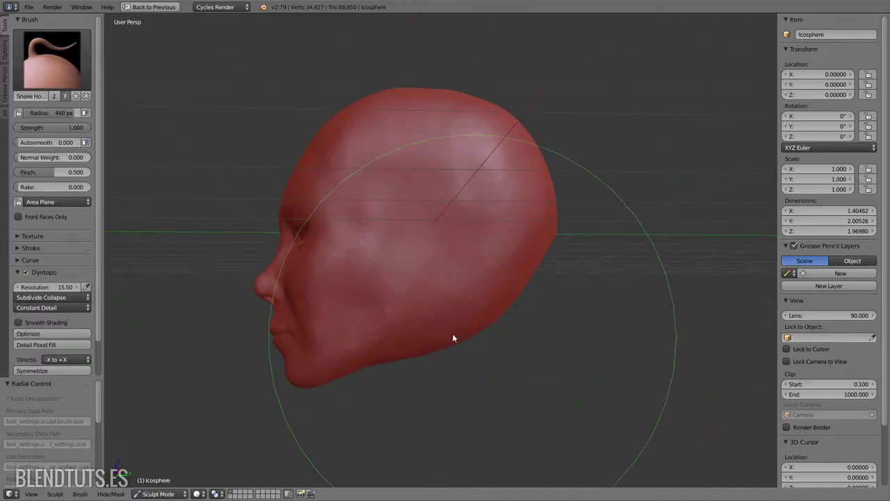
left_click_drag(452, 333, 511, 341)
mouse_move(511, 336)
middle_mouse_down()
mouse_move(508, 307)
mouse_move(570, 343)
mouse_move(563, 318)
mouse_move(498, 339)
mouse_move(545, 339)
mouse_move(571, 366)
mouse_move(643, 248)
mouse_move(567, 279)
middle_mouse_up()
scroll(490, 237, "up", 2)
Step: Build a clay bulge on the side of the head with a 100 px Clay Strips brush
key("c")
mouse_move(490, 238)
middle_mouse_down()
mouse_move(376, 239)
mouse_move(397, 288)
middle_mouse_up()
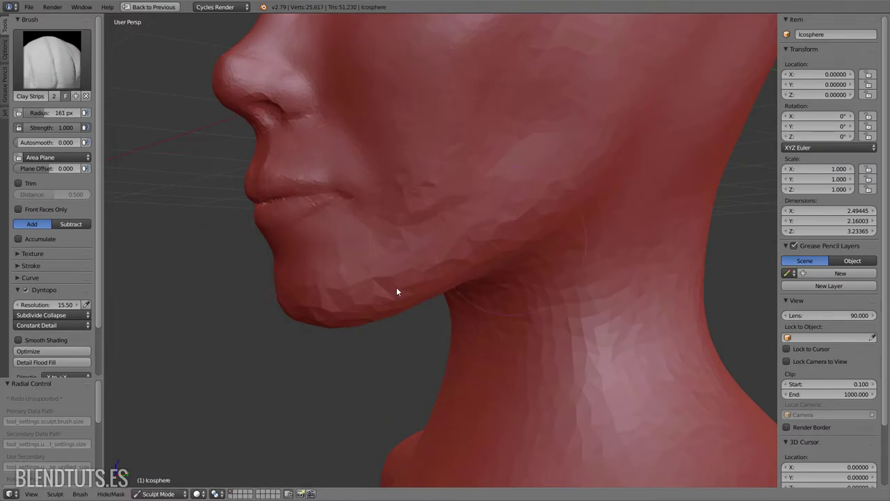
scroll(370, 314, "up", 3)
scroll(369, 314, "down", 2)
middle_click_drag(370, 313, 432, 205)
key("f")
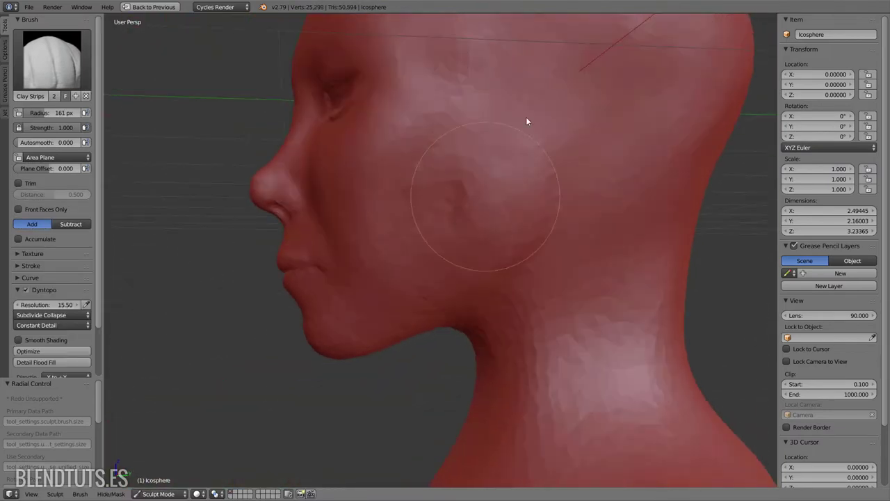
left_click(504, 157)
middle_click_drag(504, 158, 468, 223)
left_click_drag(468, 223, 423, 274)
Step: Pull the neck and shoulder mass outward with an enlarged Grab brush
key("g")
scroll(503, 225, "down", 3)
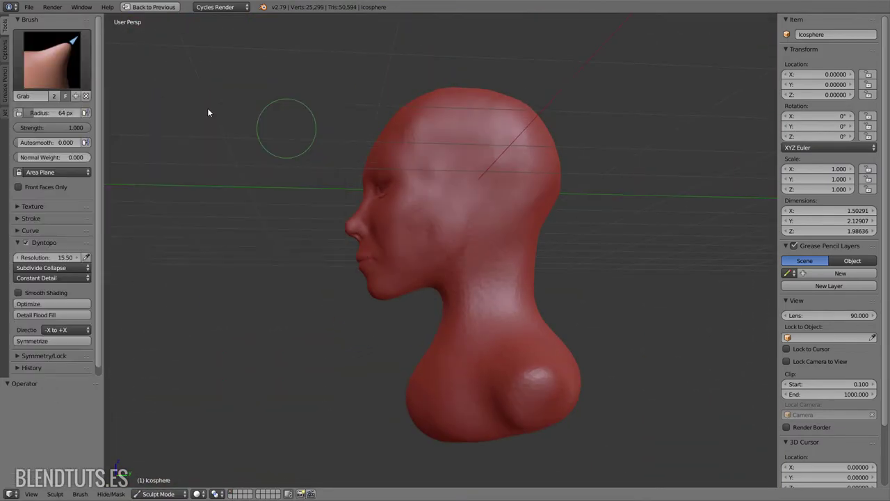
key("f")
left_click(533, 190)
mouse_move(380, 114)
middle_mouse_down()
mouse_move(594, 96)
mouse_move(533, 112)
mouse_move(442, 278)
mouse_move(487, 209)
middle_mouse_up()
left_click_drag(487, 209, 499, 197)
middle_click_drag(499, 196, 315, 234)
Step: Add Clay Strips at 44 px along the neck and build up the shoulders
key("f")
left_click(548, 198)
key("c")
mouse_move(548, 198)
middle_mouse_down()
mouse_move(473, 184)
mouse_move(397, 242)
mouse_move(443, 274)
middle_mouse_up()
left_click_drag(443, 274, 483, 300)
mouse_move(483, 300)
middle_mouse_down()
mouse_move(513, 230)
mouse_move(479, 455)
middle_mouse_up()
scroll(479, 451, "down", 2)
key("f")
left_click(401, 363)
mouse_move(402, 363)
middle_mouse_down()
mouse_move(474, 334)
mouse_move(526, 226)
middle_mouse_up()
left_click_drag(526, 226, 482, 398)
scroll(483, 399, "up", 2)
mouse_move(483, 399)
middle_mouse_down()
mouse_move(371, 373)
mouse_move(476, 280)
mouse_move(546, 356)
middle_mouse_up()
Step: With a 113 px Clay Strips brush, add clay on the shoulder, back and chest
key("f")
left_click(605, 298)
mouse_move(606, 298)
middle_mouse_down()
mouse_move(566, 362)
mouse_move(491, 281)
mouse_move(487, 347)
middle_mouse_up()
middle_click_drag(590, 348, 665, 310)
left_click_drag(664, 310, 632, 315)
middle_click_drag(632, 310, 407, 215)
left_click_drag(408, 215, 434, 185)
mouse_move(434, 185)
middle_mouse_down()
mouse_move(455, 302)
mouse_move(568, 320)
mouse_move(488, 241)
middle_mouse_up()
left_click_drag(489, 241, 591, 351)
mouse_move(591, 351)
middle_mouse_down()
mouse_move(658, 262)
mouse_move(453, 267)
middle_mouse_up()
left_click_drag(454, 272, 481, 292)
Step: Inspect the bust from several angles and make a small edit near the ear
mouse_move(481, 292)
middle_mouse_down()
mouse_move(564, 284)
mouse_move(542, 300)
mouse_move(591, 261)
mouse_move(641, 308)
mouse_move(662, 206)
middle_mouse_up()
left_click_drag(662, 206, 621, 222)
middle_click_drag(622, 223, 537, 187)
left_click_drag(538, 186, 543, 241)
mouse_move(543, 242)
middle_mouse_down()
mouse_move(427, 274)
mouse_move(496, 233)
mouse_move(510, 250)
mouse_move(467, 312)
mouse_move(430, 299)
middle_mouse_up()
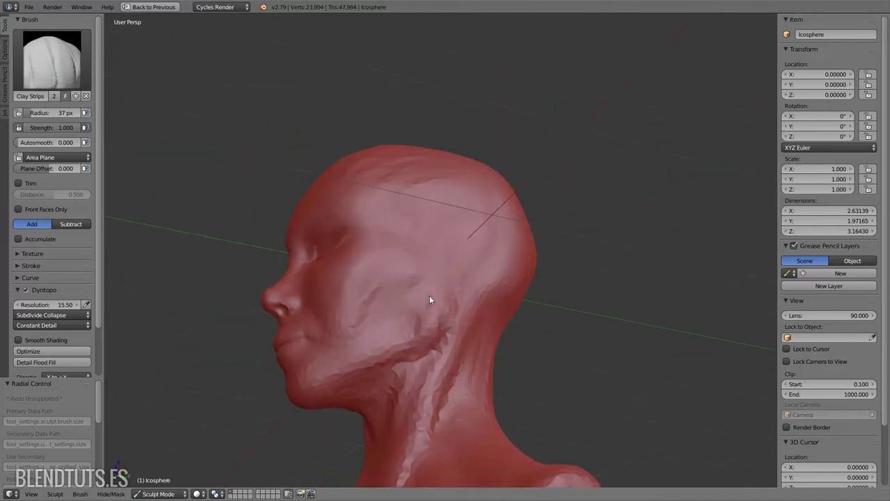
Step: Make small clay edits on the face and along the side of the head
mouse_move(422, 332)
middle_mouse_down()
mouse_move(477, 285)
mouse_move(381, 288)
middle_mouse_up()
left_click_drag(382, 288, 355, 346)
mouse_move(355, 346)
middle_mouse_down()
mouse_move(354, 276)
mouse_move(378, 260)
mouse_move(357, 298)
middle_mouse_up()
left_click_drag(357, 298, 437, 268)
mouse_move(437, 269)
middle_mouse_down()
mouse_move(420, 278)
mouse_move(460, 277)
mouse_move(421, 285)
mouse_move(475, 299)
mouse_move(427, 251)
middle_mouse_up()
left_click_drag(427, 251, 420, 232)
middle_click_drag(421, 232, 385, 325)
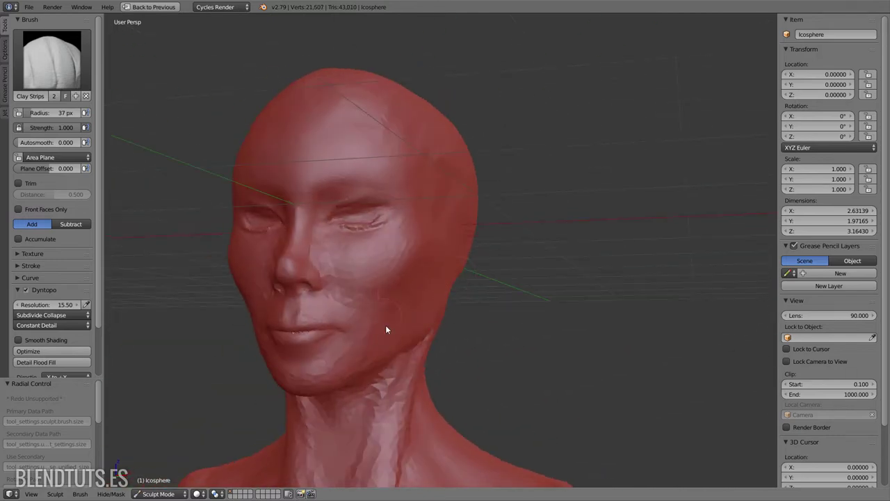
Step: Flatten and sculpt the mouth area with a 90 px brush
key("f")
left_click(331, 367)
middle_click_drag(331, 367, 448, 275)
left_click_drag(447, 276, 275, 326)
mouse_move(275, 326)
middle_mouse_down()
mouse_move(350, 298)
mouse_move(406, 309)
middle_mouse_up()
scroll(406, 310, "up", 3)
left_click_drag(406, 309, 291, 393)
mouse_move(290, 394)
middle_mouse_down()
mouse_move(385, 325)
mouse_move(395, 273)
mouse_move(298, 173)
middle_mouse_up()
scroll(395, 273, "up", 2)
scroll(395, 277, "down", 3)
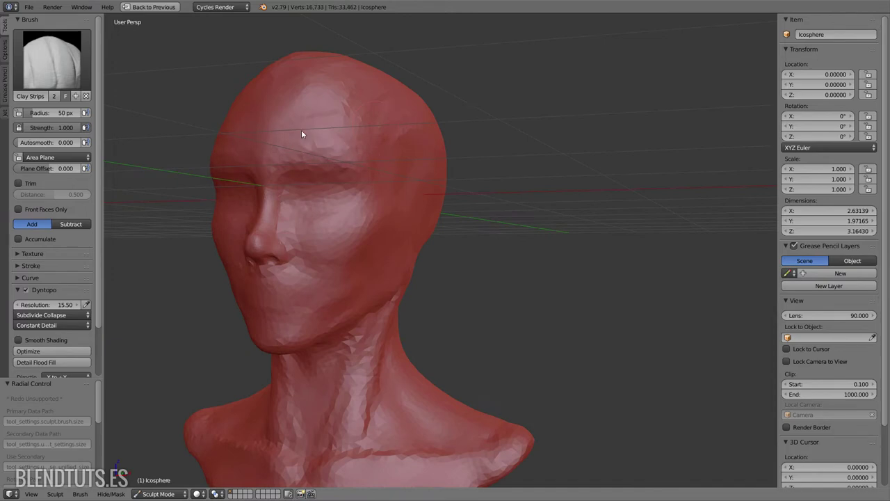
Step: Shrink the brush to 50 px and add small clay strokes on the head and cheek
key("f")
left_click(374, 166)
left_click_drag(374, 166, 219, 199)
mouse_move(219, 199)
middle_mouse_down()
mouse_move(294, 201)
mouse_move(258, 162)
mouse_move(409, 222)
mouse_move(255, 345)
mouse_move(326, 300)
mouse_move(242, 276)
middle_mouse_up()
scroll(243, 276, "up", 2)
left_click_drag(242, 276, 268, 306)
mouse_move(267, 306)
middle_mouse_down()
mouse_move(327, 322)
mouse_move(322, 249)
middle_mouse_up()
scroll(274, 304, "down", 2)
scroll(362, 220, "up", 3)
mouse_move(361, 221)
middle_mouse_down()
mouse_move(431, 242)
mouse_move(368, 208)
middle_mouse_up()
scroll(368, 208, "up", 2)
left_click_drag(391, 198, 334, 283)
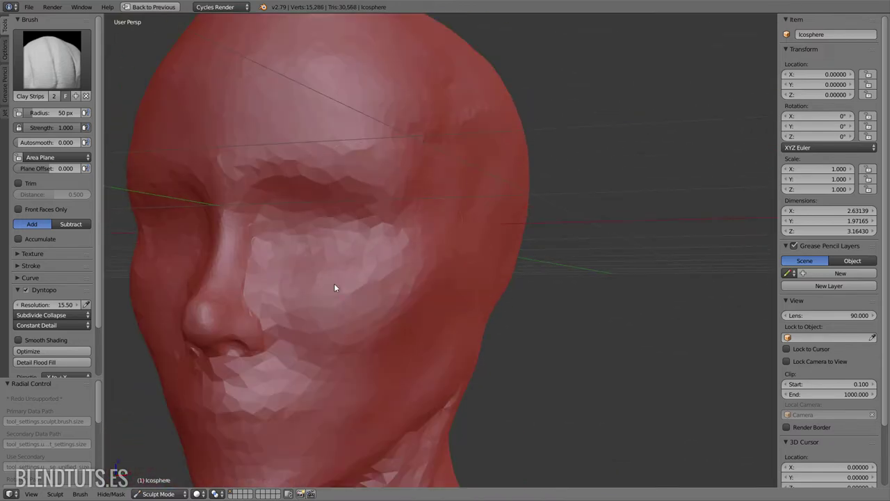
scroll(377, 374, "down", 3)
Step: Build up clay on the back of the skull from side views
mouse_move(377, 373)
middle_mouse_down()
mouse_move(355, 314)
mouse_move(364, 347)
middle_mouse_up()
scroll(364, 348, "down", 2)
mouse_move(299, 201)
middle_mouse_down()
mouse_move(469, 154)
mouse_move(440, 208)
mouse_move(571, 230)
middle_mouse_up()
mouse_move(572, 230)
left_mouse_down()
mouse_move(543, 157)
mouse_move(518, 191)
left_mouse_up()
mouse_move(518, 192)
middle_mouse_down()
mouse_move(628, 163)
mouse_move(664, 114)
mouse_move(571, 177)
middle_mouse_up()
left_click_drag(570, 177, 544, 263)
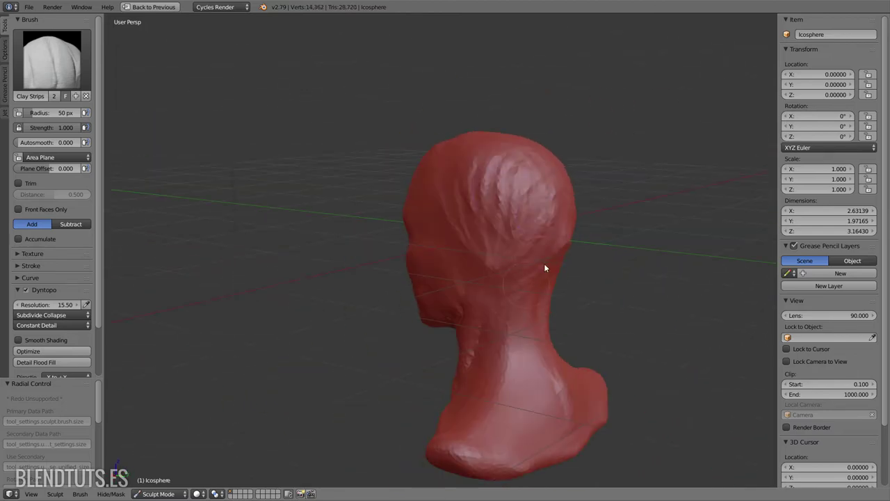
middle_click_drag(544, 263, 501, 250)
left_click_drag(501, 250, 516, 196)
Step: Enlarge the brush to about 92 px and sculpt the ear shape and rim on the side of the head
key("f")
mouse_move(515, 195)
middle_mouse_down()
mouse_move(536, 290)
mouse_move(425, 241)
mouse_move(535, 235)
mouse_move(452, 237)
middle_mouse_up()
left_click(551, 294)
left_click_drag(452, 236, 462, 249)
mouse_move(461, 249)
middle_mouse_down()
mouse_move(420, 191)
mouse_move(338, 201)
mouse_move(389, 280)
mouse_move(414, 237)
mouse_move(441, 243)
mouse_move(505, 218)
mouse_move(382, 171)
mouse_move(550, 264)
mouse_move(634, 264)
mouse_move(419, 262)
middle_mouse_up()
scroll(550, 264, "down", 3)
scroll(419, 262, "up", 3)
mouse_move(419, 262)
left_mouse_down()
mouse_move(402, 266)
mouse_move(448, 243)
mouse_move(438, 270)
left_mouse_up()
mouse_move(437, 270)
middle_mouse_down()
mouse_move(472, 248)
mouse_move(438, 298)
middle_mouse_up()
Step: Pull the ear outward from the head with a smaller Grab brush
mouse_move(519, 240)
middle_mouse_down()
mouse_move(487, 194)
mouse_move(485, 306)
mouse_move(446, 335)
mouse_move(507, 181)
middle_mouse_up()
key("g")
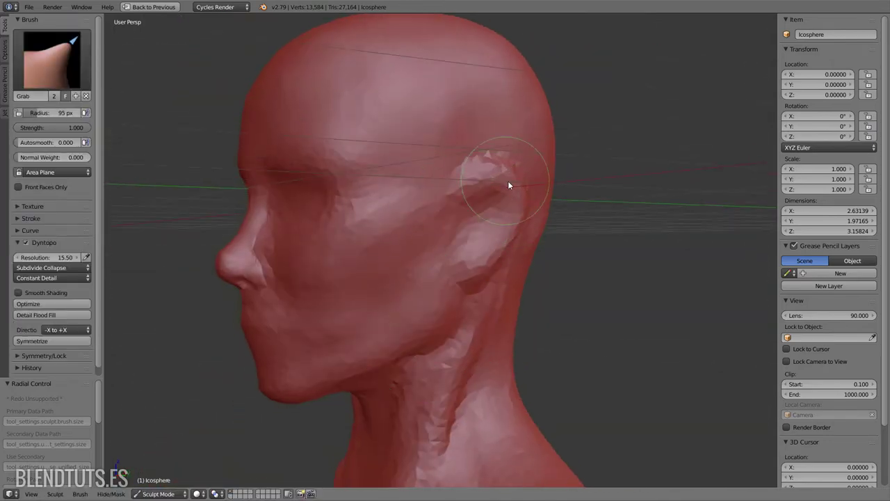
key("f")
left_click(543, 206)
mouse_move(543, 206)
middle_mouse_down()
mouse_move(507, 168)
mouse_move(564, 242)
mouse_move(173, 119)
mouse_move(290, 176)
mouse_move(323, 316)
mouse_move(299, 278)
mouse_move(421, 198)
mouse_move(338, 304)
mouse_move(295, 189)
middle_mouse_up()
Step: Build up clay on the front and side of the neck with Clay Strips strokes
key("c")
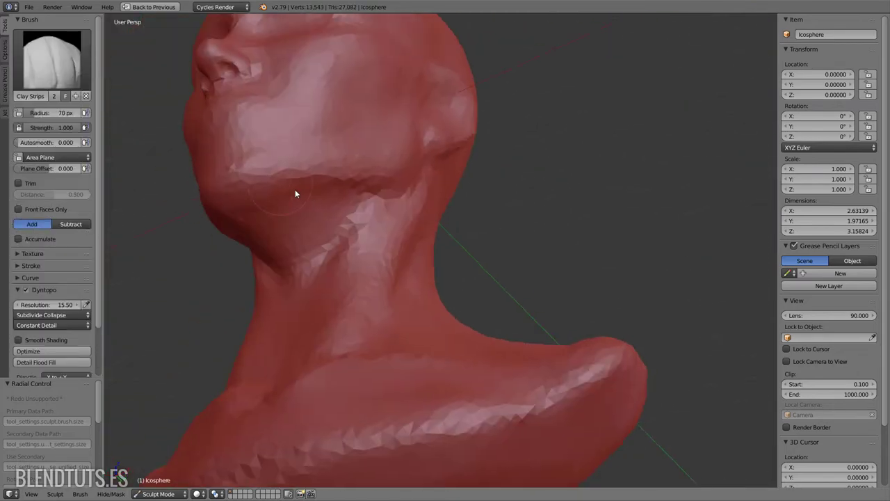
scroll(295, 189, "up", 3)
left_click_drag(338, 292, 413, 301)
middle_click_drag(413, 302, 361, 257)
left_click_drag(361, 256, 430, 393)
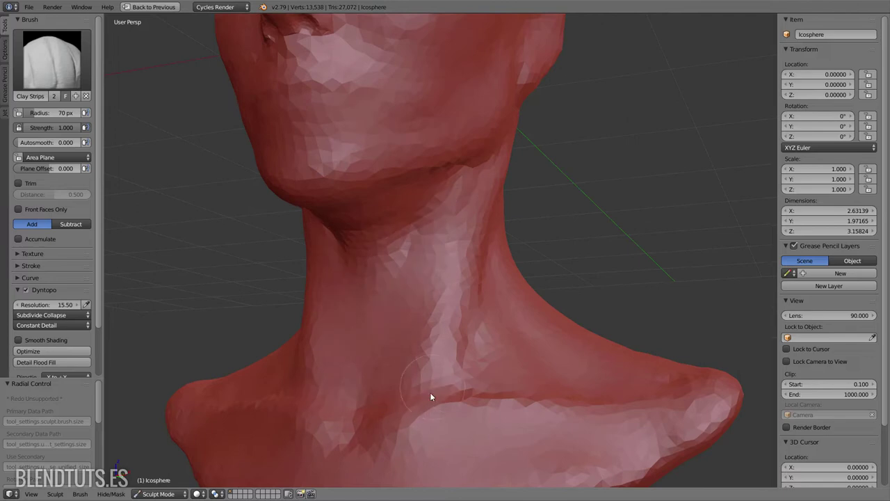
scroll(533, 374, "down", 5)
middle_click_drag(533, 374, 485, 324)
scroll(486, 324, "up", 5)
scroll(512, 289, "down", 5)
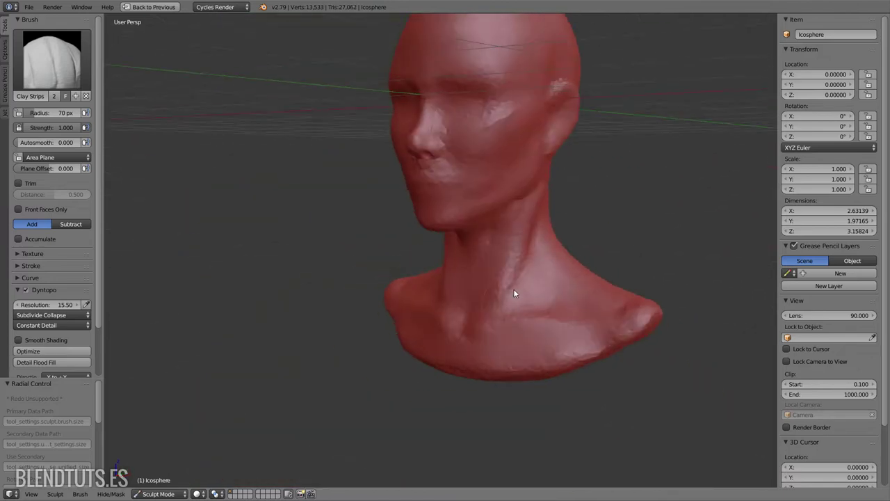
middle_click_drag(512, 288, 566, 338)
scroll(566, 338, "up", 5)
mouse_move(566, 337)
left_mouse_down()
mouse_move(534, 195)
mouse_move(513, 244)
left_mouse_up()
middle_click_drag(512, 239, 582, 162)
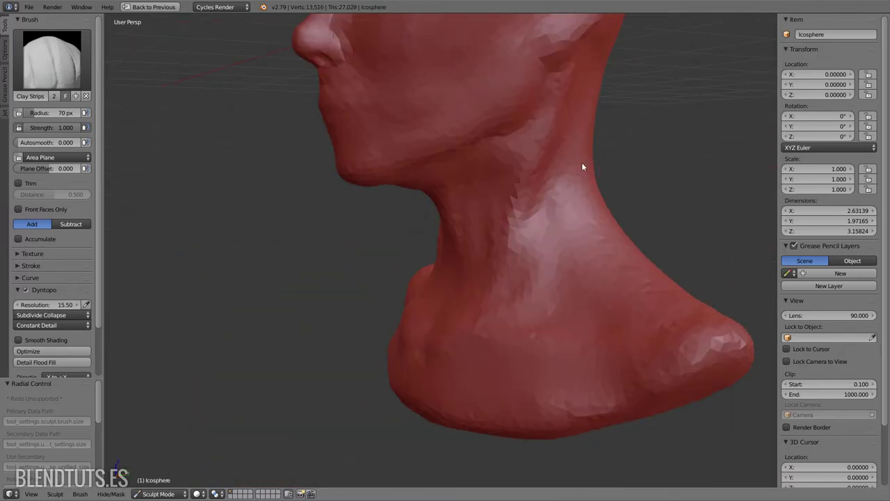
Step: Shrink the Clay Strips brush and add strokes down the side of the neck
key("f")
mouse_move(562, 232)
middle_mouse_down()
mouse_move(548, 152)
mouse_move(455, 126)
middle_mouse_up()
left_click(547, 152)
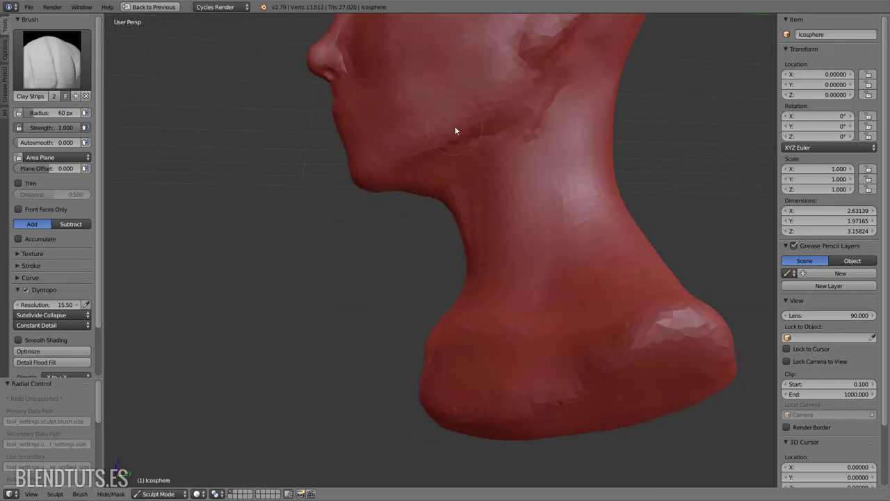
left_click_drag(536, 97, 520, 182)
mouse_move(519, 181)
middle_mouse_down()
mouse_move(548, 241)
mouse_move(477, 313)
mouse_move(526, 320)
middle_mouse_up()
left_click_drag(525, 320, 542, 257)
Step: Orbit to view the whole head from the front and from below
scroll(565, 123, "down", 4)
mouse_move(565, 124)
middle_mouse_down()
mouse_move(578, 257)
mouse_move(531, 264)
mouse_move(453, 187)
mouse_move(342, 239)
middle_mouse_up()
scroll(579, 258, "up", 5)
mouse_move(398, 249)
middle_mouse_down()
mouse_move(374, 258)
mouse_move(451, 260)
mouse_move(503, 292)
mouse_move(447, 222)
mouse_move(570, 174)
mouse_move(471, 225)
mouse_move(496, 186)
middle_mouse_up()
scroll(451, 260, "down", 4)
scroll(502, 292, "up", 3)
scroll(471, 225, "up", 3)
mouse_move(438, 249)
middle_mouse_down()
mouse_move(468, 222)
mouse_move(410, 252)
middle_mouse_up()
key("g")
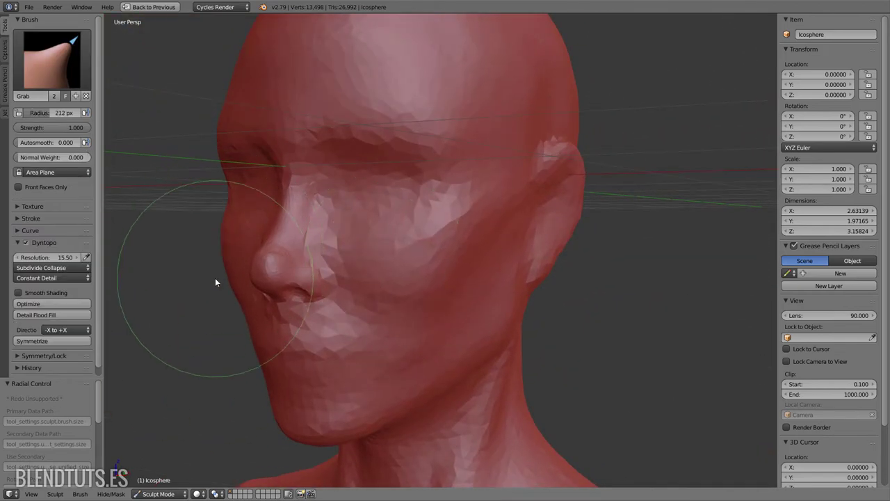
mouse_move(255, 350)
middle_mouse_down()
mouse_move(452, 345)
mouse_move(403, 245)
mouse_move(403, 290)
mouse_move(383, 328)
mouse_move(433, 284)
mouse_move(408, 278)
mouse_move(524, 278)
mouse_move(417, 244)
middle_mouse_up()
Step: Build up clay on the cheek with the Clay Strips brush
left_click(52, 60)
left_click(129, 121)
left_click_drag(401, 181, 480, 178)
mouse_move(480, 178)
middle_mouse_down()
mouse_move(546, 209)
mouse_move(502, 187)
mouse_move(446, 188)
mouse_move(464, 180)
mouse_move(516, 218)
middle_mouse_up()
scroll(516, 217, "down", 5)
scroll(459, 118, "up", 5)
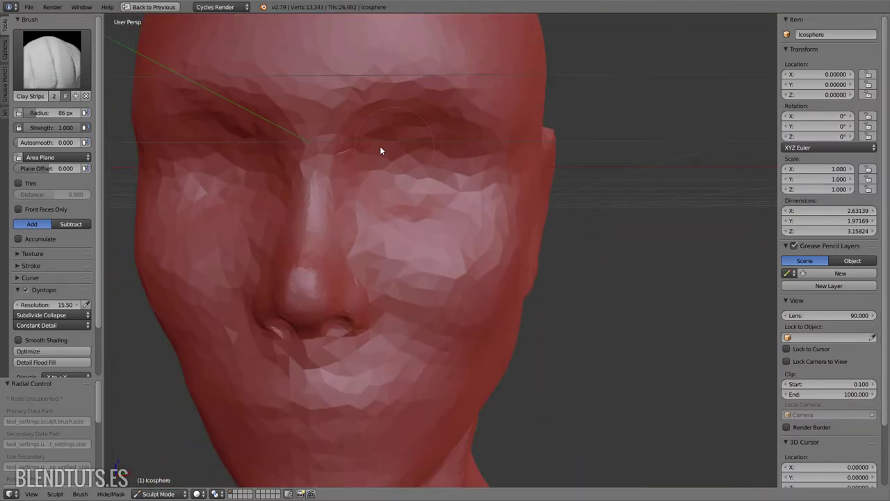
middle_click_drag(523, 153, 424, 169)
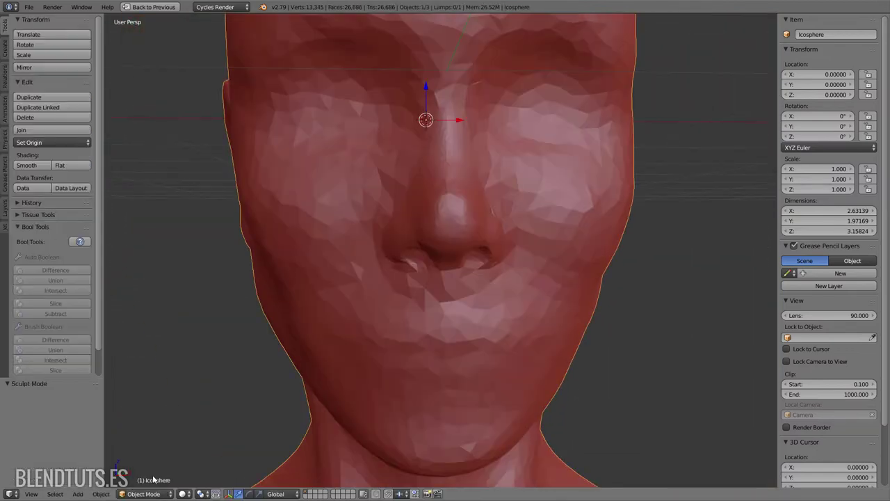
Step: Leave sculpting, select the bust, and add a UV sphere to the scene
scroll(411, 216, "down", 5)
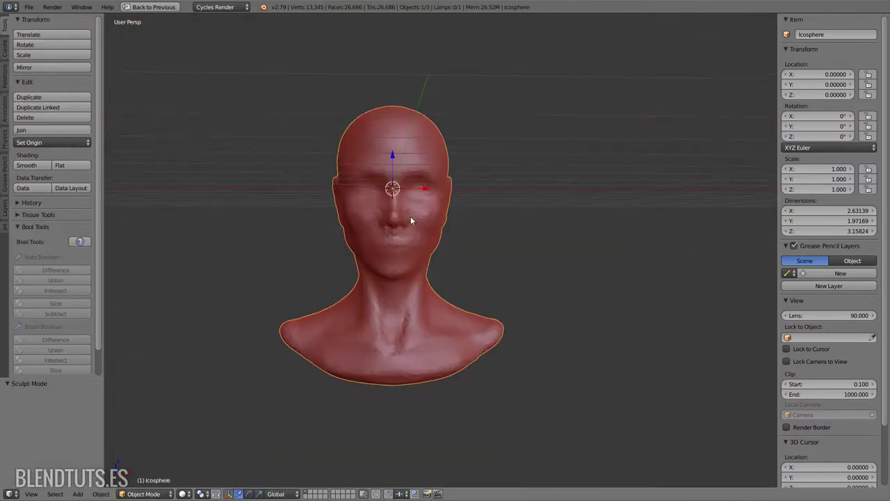
key("a")
key("g")
key("z")
left_click(524, 323)
key("shift+a")
left_click(575, 323)
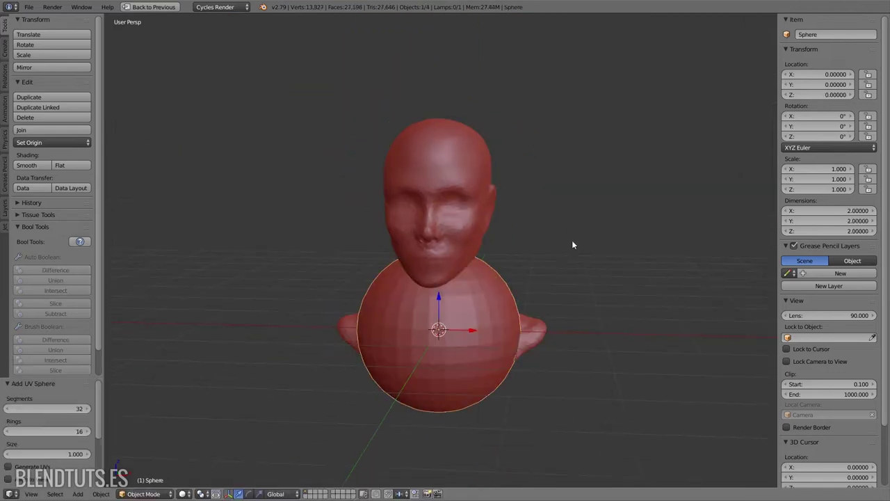
Step: In Edit Mode, select the sphere's front pole faces and push them inward with Alt+S
key("Tab")
scroll(427, 259, "up", 5)
right_click(391, 366)
middle_click_drag(420, 333, 536, 262)
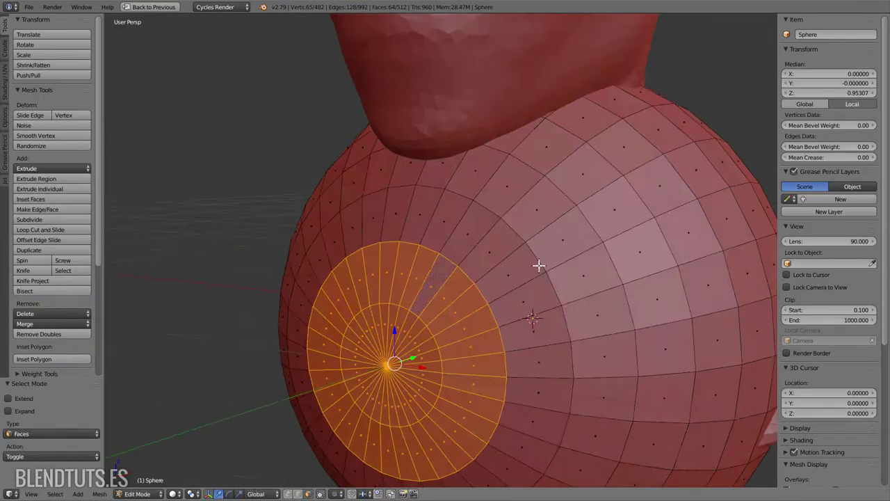
key("alt+s")
left_click(550, 201)
middle_click_drag(550, 201, 625, 211)
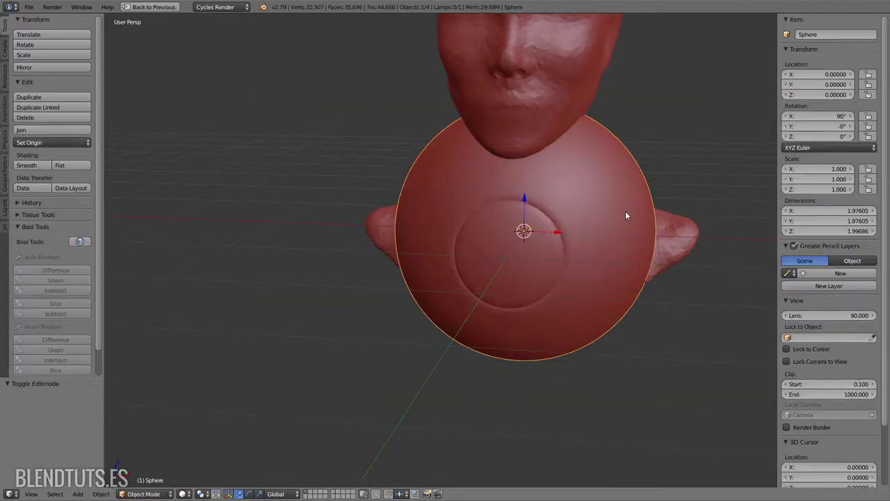
scroll(625, 210, "up", 4)
Step: Select an edge loop around the sphere's front and restore the full window layout
key("a")
right_click(507, 220)
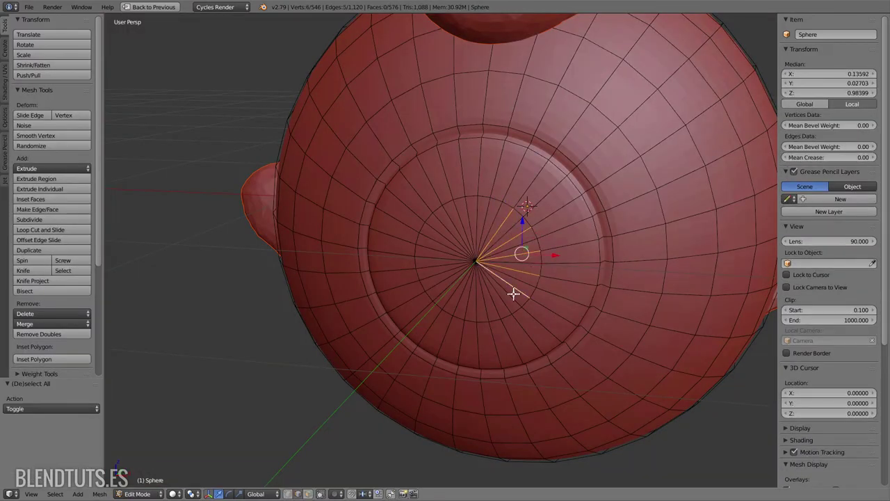
key("Tab")
key("ctrl+2")
key("Tab")
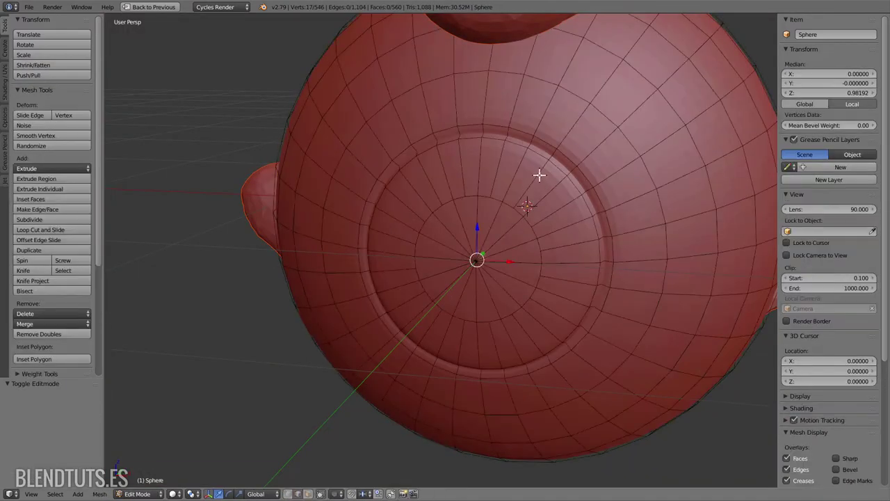
right_click(563, 155, "alt")
key("Tab")
scroll(615, 180, "down", 3)
mouse_move(615, 180)
middle_mouse_down()
mouse_move(684, 180)
mouse_move(640, 206)
middle_mouse_up()
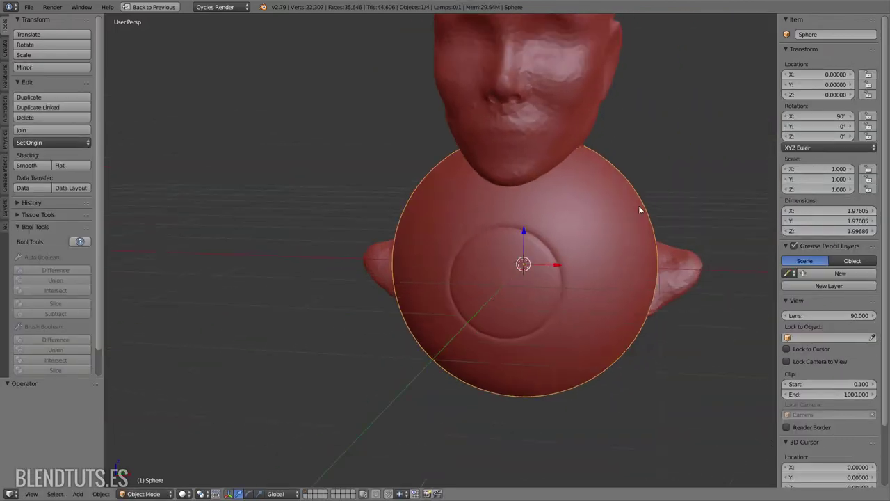
key("ctrl+Up")
key("Tab")
Step: Scale the eyeball down to 0.83 and shift it along Y in Right Ortho view
key("KP_1")
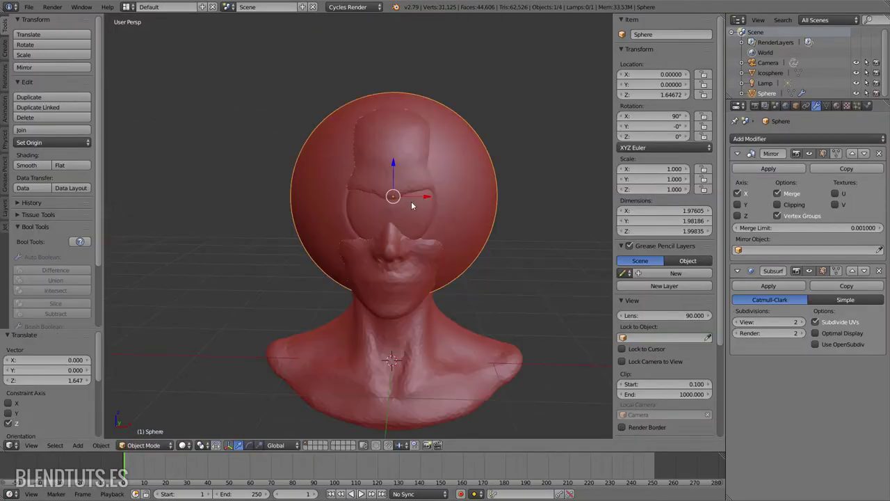
type("azs.83")
key("Return")
key("KP_3")
key("y")
left_click(292, 271)
key("z")
mouse_move(292, 270)
middle_mouse_down()
mouse_move(276, 341)
mouse_move(334, 285)
middle_mouse_up()
Step: Push the eyeball back along Y into the eye socket and return to Object Mode
key("KP_1")
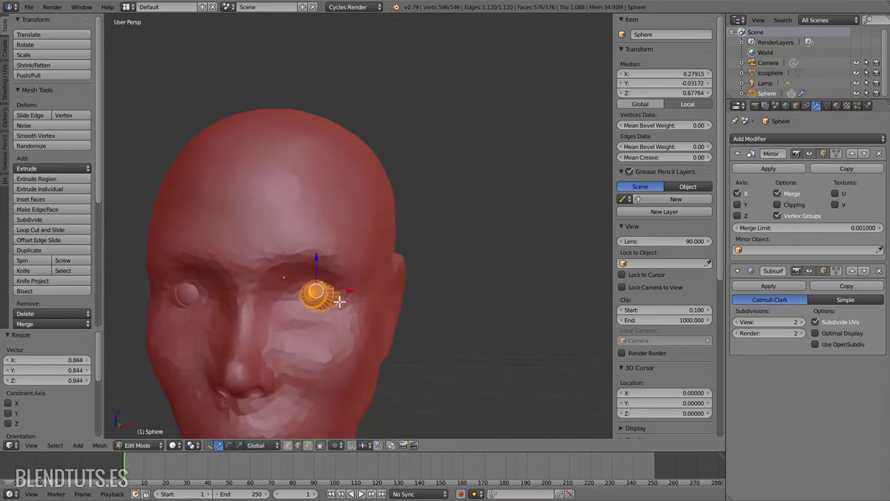
key("g")
key("y")
left_click(338, 294)
scroll(421, 248, "down", 3)
middle_click_drag(421, 248, 341, 363)
key("KP_1")
key("z")
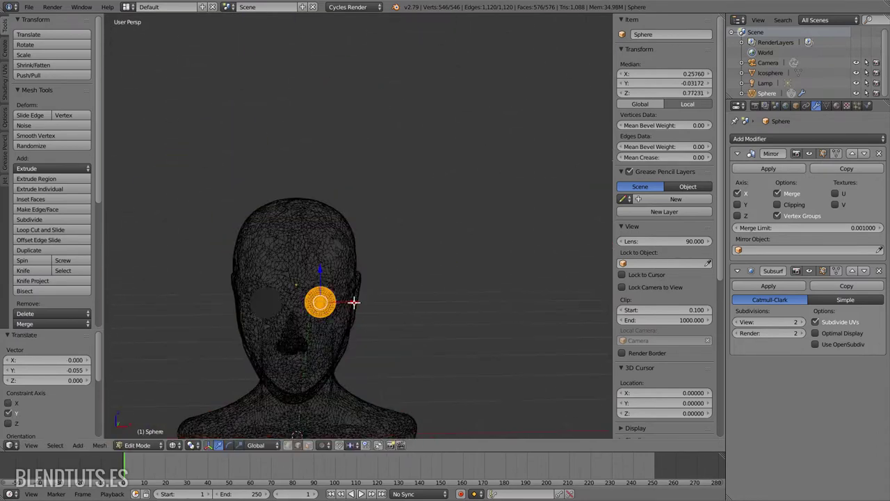
key("Tab")
key("z")
scroll(306, 322, "up", 2)
Step: Select the head sculpt and move it slightly downward
mouse_move(306, 322)
middle_mouse_down()
mouse_move(301, 243)
mouse_move(413, 278)
middle_mouse_up()
right_click(327, 247)
key("g")
key("z")
scroll(308, 236, "up", 3)
left_click(144, 445)
Step: Build up the eyelid rims around both eyeballs with Clay Strips strokes
left_click(145, 411)
left_click_drag(306, 243, 324, 260)
left_click_drag(184, 273, 177, 244)
mouse_move(338, 245)
left_mouse_down()
mouse_move(373, 243)
mouse_move(339, 291)
mouse_move(337, 213)
mouse_move(377, 276)
left_mouse_up()
middle_click_drag(378, 278, 383, 210)
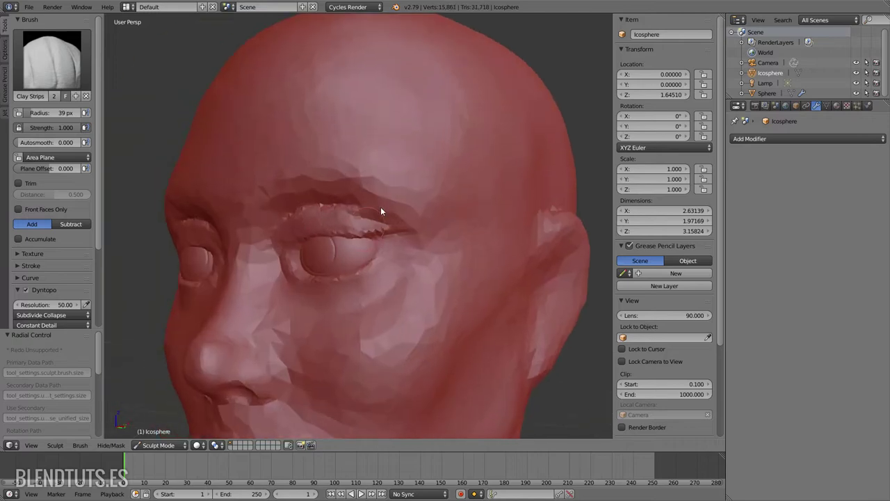
scroll(347, 205, "up", 4)
mouse_move(302, 197)
left_mouse_down()
mouse_move(260, 211)
mouse_move(219, 207)
left_mouse_up()
mouse_move(218, 207)
middle_mouse_down()
mouse_move(325, 201)
mouse_move(255, 290)
mouse_move(174, 271)
middle_mouse_up()
left_click_drag(174, 271, 319, 184)
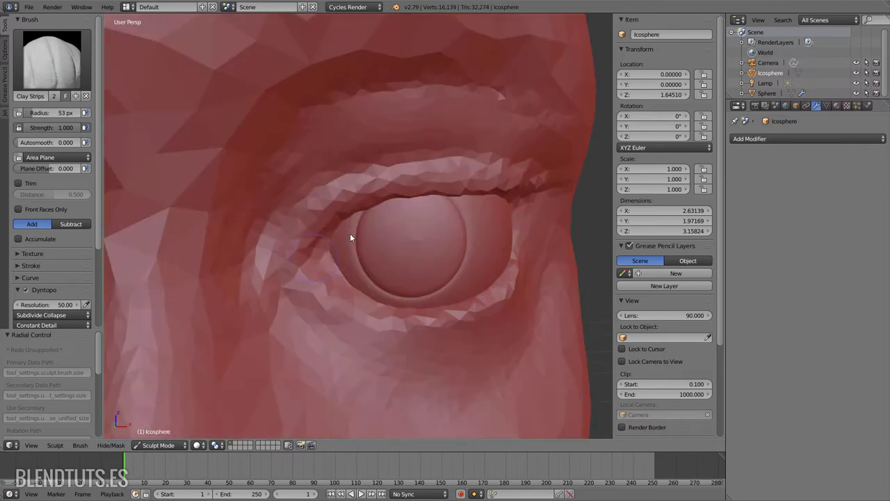
Step: Shape the lower eyelid of the right eye
left_click_drag(350, 233, 540, 243)
scroll(540, 243, "up", 2)
mouse_move(540, 242)
middle_mouse_down()
mouse_move(308, 268)
mouse_move(298, 242)
middle_mouse_up()
scroll(438, 277, "down", 5)
scroll(298, 242, "up", 3)
left_click_drag(248, 262, 417, 209)
Step: With the Grab brush at 152 px, pull the upper eyelid over the eyeball
left_click(52, 59)
left_click(278, 126)
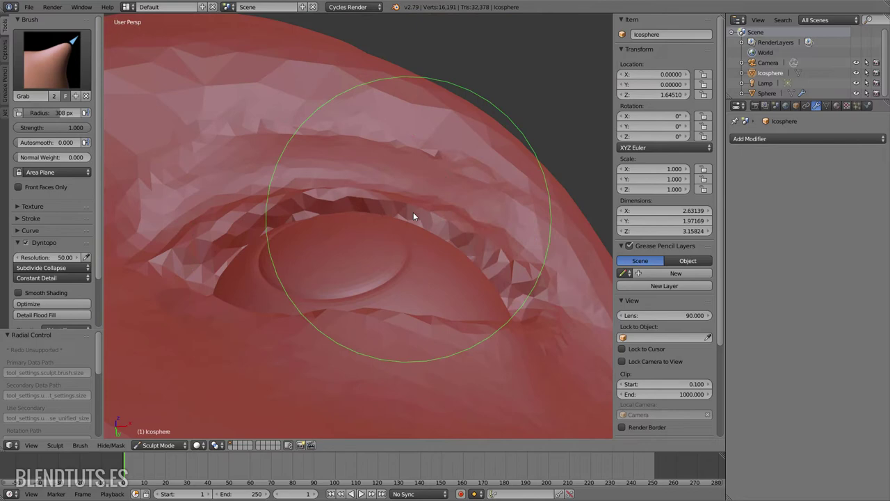
middle_click_drag(413, 212, 296, 245)
scroll(473, 238, "down", 3)
scroll(334, 304, "up", 5)
key("f")
left_click(333, 303)
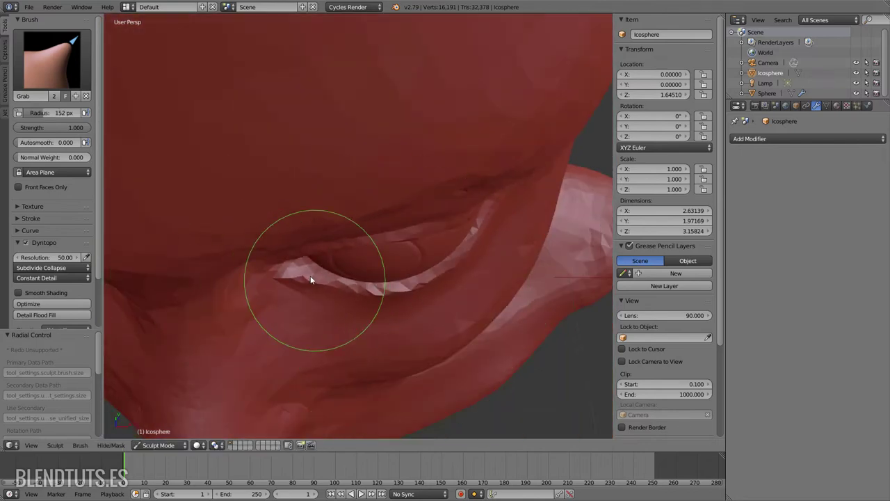
scroll(489, 247, "down", 5)
middle_click_drag(330, 278, 376, 209)
scroll(396, 182, "up", 5)
scroll(396, 182, "down", 2)
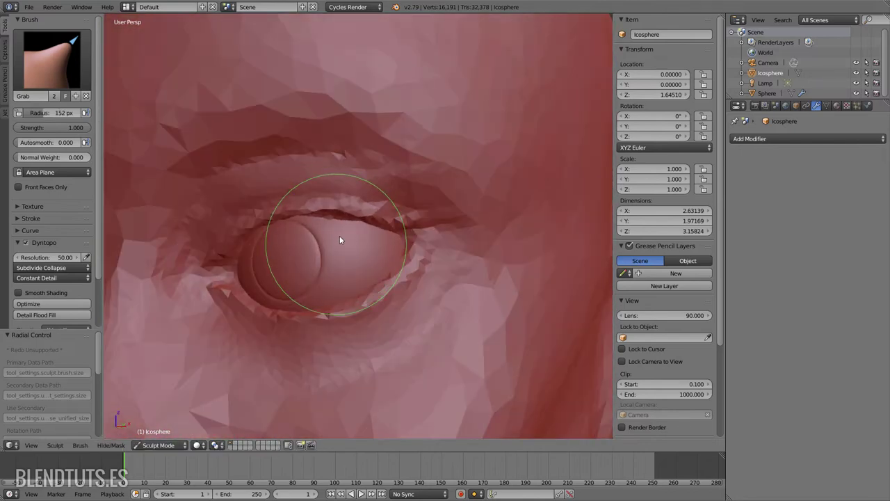
Step: Return to Clay Strips and build up the upper eyelid
left_click(52, 59)
left_click(119, 120)
scroll(344, 176, "up", 3)
scroll(479, 179, "up", 2)
scroll(480, 179, "down", 3)
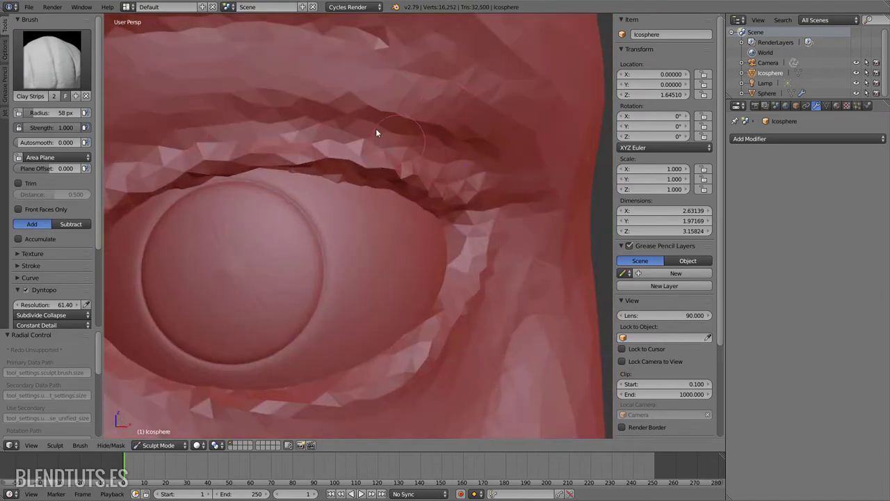
scroll(492, 148, "up", 1)
mouse_move(492, 149)
left_mouse_down()
mouse_move(266, 201)
mouse_move(209, 197)
mouse_move(243, 153)
left_mouse_up()
scroll(372, 148, "up", 4)
scroll(373, 148, "down", 2)
scroll(341, 188, "down", 1)
scroll(305, 219, "up", 2)
scroll(334, 173, "up", 1)
scroll(372, 114, "down", 3)
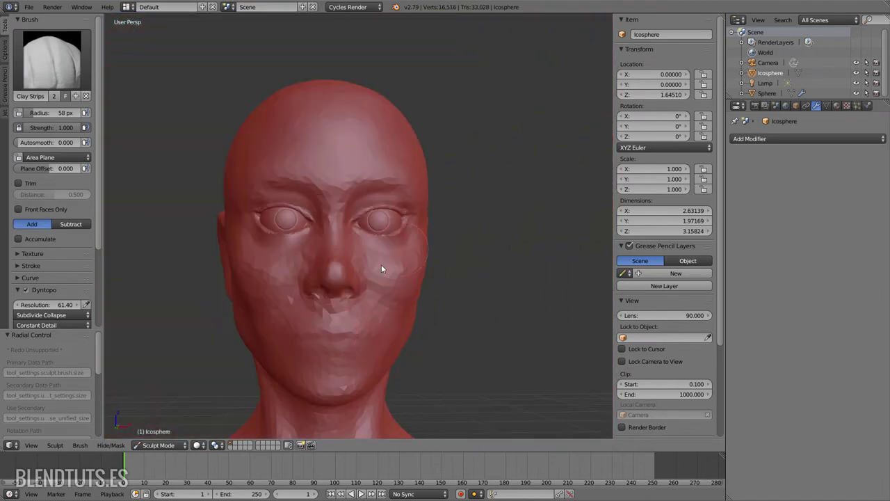
scroll(381, 266, "up", 3)
Step: Thicken the upper eyelid, add the inner eye corner and refine the lower rim
left_click_drag(396, 131, 239, 188)
left_click_drag(336, 148, 477, 160)
scroll(477, 160, "down", 1)
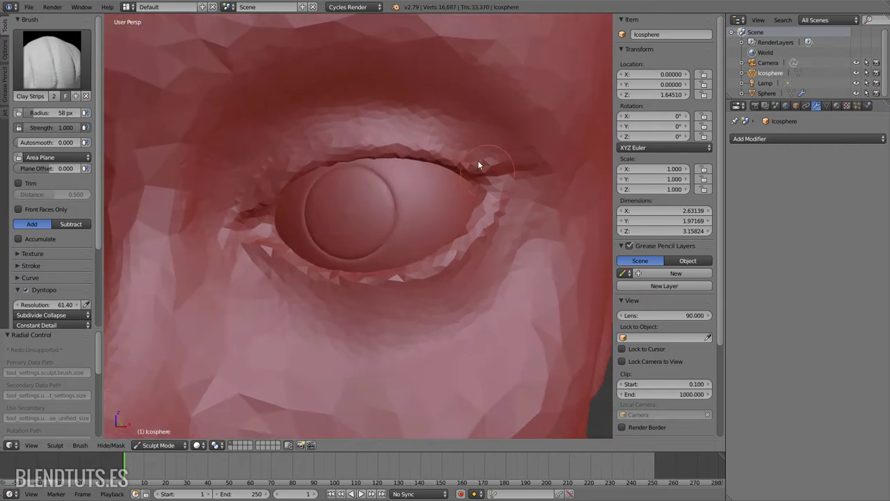
scroll(417, 228, "down", 1)
scroll(251, 208, "up", 2)
left_click_drag(278, 180, 275, 211)
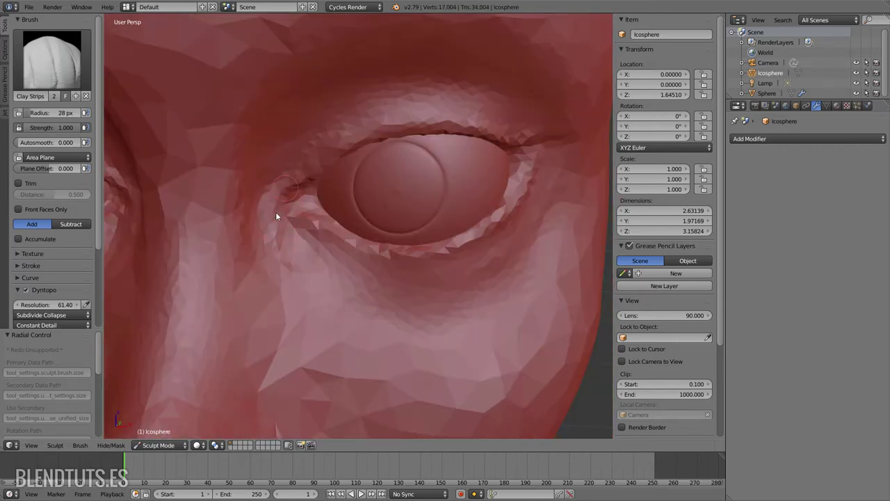
scroll(334, 179, "down", 2)
middle_click_drag(437, 258, 387, 254)
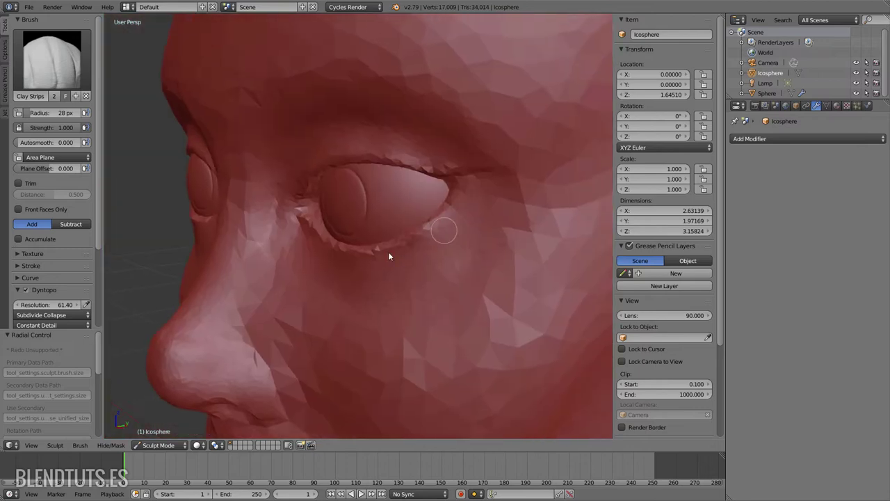
left_click_drag(399, 238, 452, 194)
scroll(474, 205, "up", 2)
mouse_move(476, 205)
middle_mouse_down()
mouse_move(471, 188)
mouse_move(426, 172)
middle_mouse_up()
mouse_move(427, 172)
left_mouse_down()
mouse_move(378, 141)
mouse_move(254, 169)
left_mouse_up()
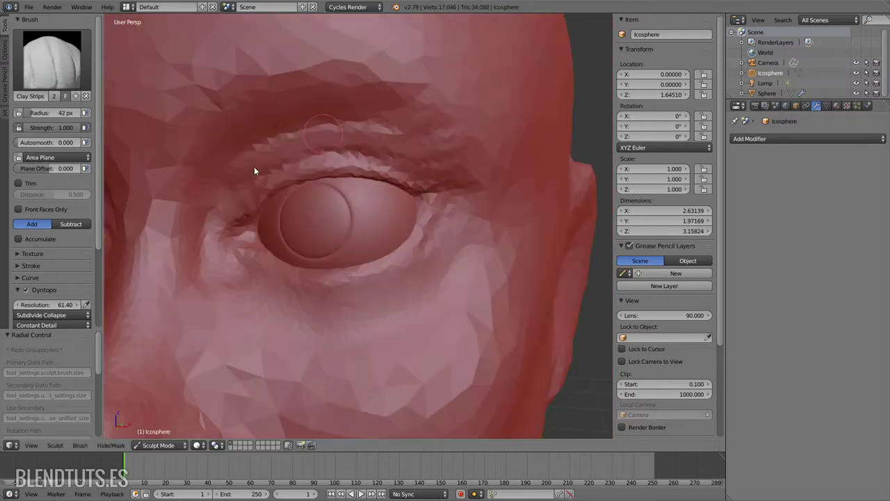
Step: Build up the brow with a larger brush, then add finer 70 px strokes across it
key("f")
left_click(397, 173)
mouse_move(397, 174)
middle_mouse_down()
mouse_move(434, 142)
mouse_move(393, 101)
middle_mouse_up()
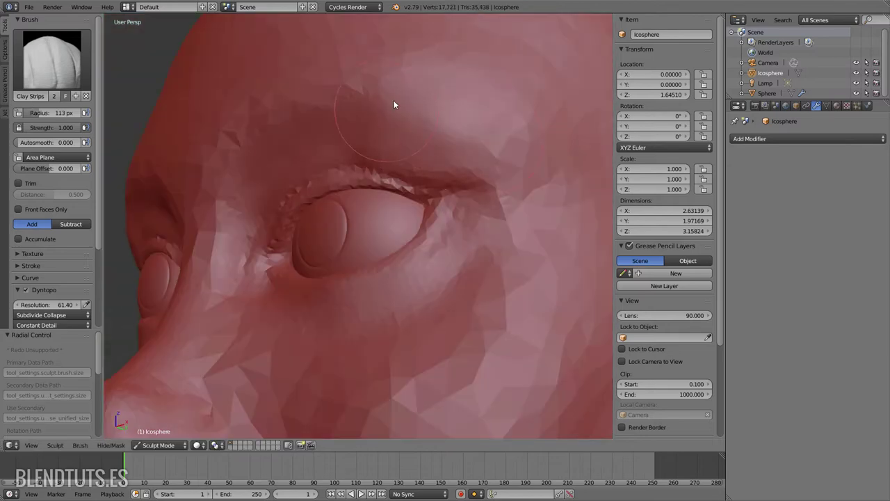
scroll(393, 100, "down", 3)
key("f")
left_click(306, 118)
mouse_move(306, 118)
middle_mouse_down()
mouse_move(302, 155)
mouse_move(336, 153)
mouse_move(294, 236)
mouse_move(322, 192)
middle_mouse_up()
Step: Pull the brow ridge into shape with an enlarged Grab brush
key("g")
key("f")
left_click(314, 269)
mouse_move(314, 273)
middle_mouse_down()
mouse_move(467, 240)
mouse_move(325, 324)
middle_mouse_up()
Step: With Clay Strips, build up the cheeks beside the nose and the upper lip area
key("c")
scroll(297, 319, "down", 5)
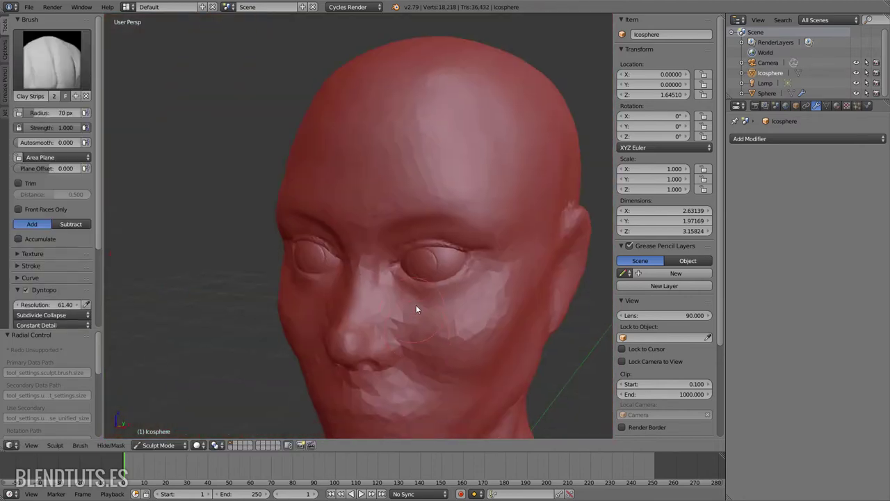
scroll(341, 229, "up", 5)
left_click_drag(341, 229, 390, 279)
scroll(445, 253, "down", 2)
middle_click_drag(445, 253, 291, 237)
left_click_drag(290, 236, 351, 268)
mouse_move(352, 268)
middle_mouse_down()
mouse_move(511, 249)
mouse_move(381, 229)
mouse_move(392, 316)
mouse_move(358, 218)
middle_mouse_up()
left_click_drag(358, 219, 432, 142)
mouse_move(432, 142)
middle_mouse_down()
mouse_move(469, 211)
mouse_move(345, 290)
middle_mouse_up()
Step: Shape the lips and nose base with a 38 px Clay Strips brush
key("f")
left_click(345, 287)
mouse_move(319, 288)
left_mouse_down()
mouse_move(377, 286)
mouse_move(306, 305)
mouse_move(324, 242)
mouse_move(359, 252)
mouse_move(378, 278)
left_mouse_up()
mouse_move(378, 277)
middle_mouse_down()
mouse_move(399, 254)
mouse_move(340, 255)
middle_mouse_up()
mouse_move(339, 259)
left_mouse_down()
mouse_move(342, 312)
mouse_move(378, 308)
left_mouse_up()
Step: Add a small stroke beside the nose and build up the lower lip
mouse_move(377, 308)
middle_mouse_down()
mouse_move(397, 241)
mouse_move(320, 189)
middle_mouse_up()
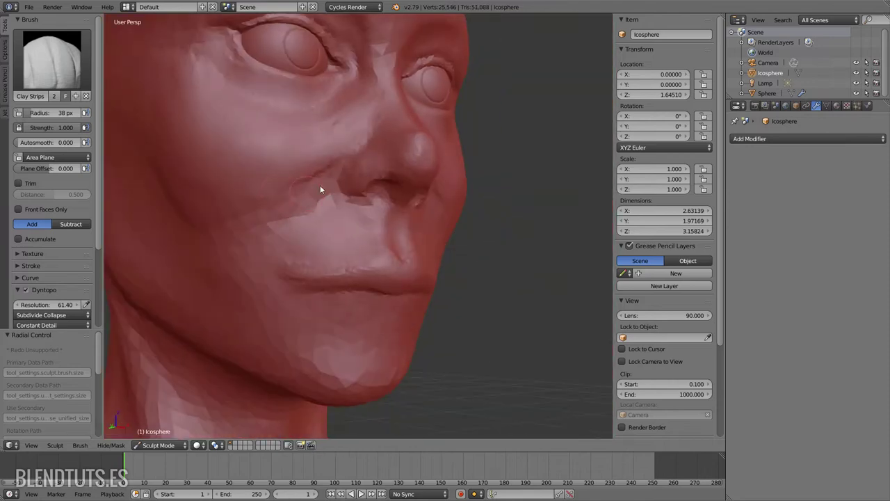
left_click_drag(320, 188, 246, 258)
middle_click_drag(265, 252, 402, 168)
left_click_drag(402, 168, 388, 184)
mouse_move(388, 185)
middle_mouse_down()
mouse_move(440, 147)
mouse_move(359, 113)
mouse_move(357, 150)
mouse_move(343, 118)
mouse_move(367, 124)
mouse_move(360, 74)
middle_mouse_up()
left_click_drag(361, 73, 384, 145)
mouse_move(384, 145)
middle_mouse_down()
mouse_move(400, 159)
mouse_move(319, 199)
mouse_move(349, 175)
mouse_move(349, 194)
middle_mouse_up()
left_click_drag(349, 194, 350, 191)
mouse_move(351, 191)
middle_mouse_down()
mouse_move(404, 217)
mouse_move(378, 208)
mouse_move(414, 180)
mouse_move(324, 164)
middle_mouse_up()
left_click_drag(324, 165, 313, 148)
mouse_move(312, 149)
middle_mouse_down()
mouse_move(330, 240)
mouse_move(353, 175)
mouse_move(507, 147)
mouse_move(313, 321)
middle_mouse_up()
mouse_move(313, 320)
left_mouse_down()
mouse_move(308, 328)
mouse_move(366, 328)
left_mouse_up()
mouse_move(366, 329)
middle_mouse_down()
mouse_move(341, 300)
mouse_move(363, 340)
mouse_move(438, 231)
mouse_move(488, 219)
middle_mouse_up()
Step: Switch brushes, enlarge the brush and build up the lip further
left_click(52, 59)
left_click(276, 114)
key("f")
left_click(422, 251)
scroll(393, 251, "down", 3)
mouse_move(393, 251)
middle_mouse_down()
mouse_move(362, 214)
mouse_move(474, 174)
mouse_move(380, 245)
mouse_move(375, 299)
mouse_move(349, 303)
mouse_move(310, 292)
mouse_move(319, 296)
middle_mouse_up()
scroll(361, 214, "up", 4)
key("3")
left_click_drag(319, 296, 292, 310)
mouse_move(292, 310)
middle_mouse_down()
mouse_move(350, 298)
mouse_move(284, 325)
middle_mouse_up()
left_click_drag(283, 325, 246, 297)
mouse_move(246, 296)
middle_mouse_down()
mouse_move(390, 304)
mouse_move(315, 281)
mouse_move(347, 294)
mouse_move(269, 243)
mouse_move(417, 210)
middle_mouse_up()
Step: Smooth the lip edge with a 28 px brush and check the mouth from side and front
key("f")
left_click(278, 235)
left_click_drag(418, 210, 381, 157)
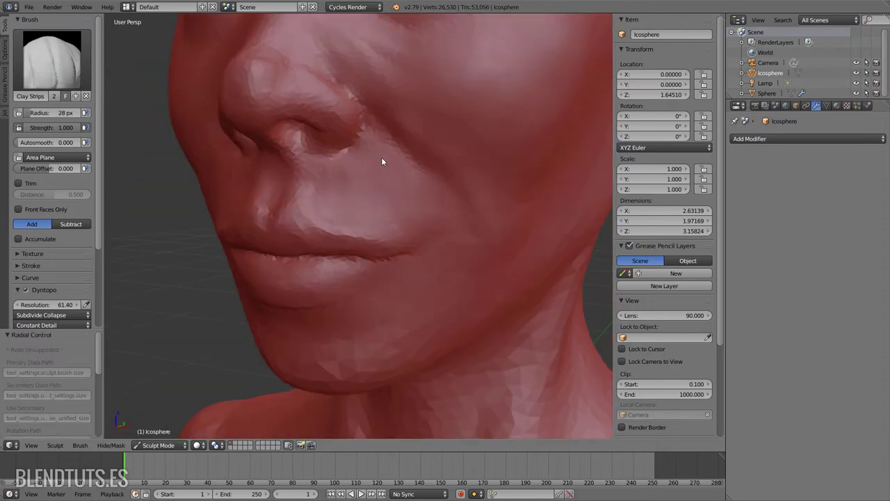
scroll(381, 158, "up", 2)
middle_click_drag(306, 165, 292, 173)
left_click_drag(292, 173, 275, 169)
mouse_move(275, 169)
middle_mouse_down()
mouse_move(199, 237)
mouse_move(351, 225)
mouse_move(318, 258)
mouse_move(292, 248)
mouse_move(422, 272)
middle_mouse_up()
mouse_move(476, 253)
middle_mouse_down()
mouse_move(403, 209)
mouse_move(343, 298)
middle_mouse_up()
middle_click_drag(417, 291, 258, 304)
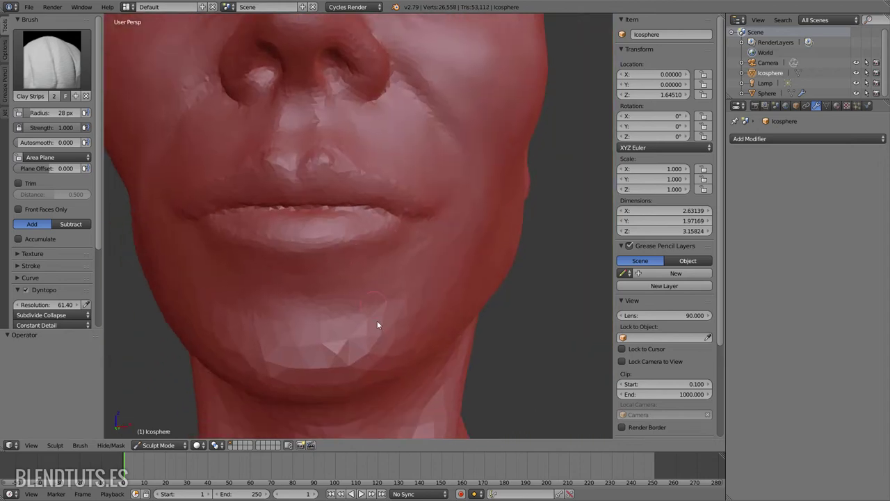
scroll(376, 320, "down", 4)
scroll(353, 243, "up", 6)
mouse_move(346, 218)
middle_mouse_down()
mouse_move(389, 185)
mouse_move(456, 236)
mouse_move(422, 164)
mouse_move(299, 193)
mouse_move(326, 129)
mouse_move(347, 221)
mouse_move(374, 187)
mouse_move(354, 175)
middle_mouse_up()
Step: Set the Clay Strips brush to 40 px and build up the cheek, chin and side of the neck
key("f")
left_click(352, 170)
middle_click_drag(333, 88, 392, 198)
left_click_drag(392, 198, 371, 164)
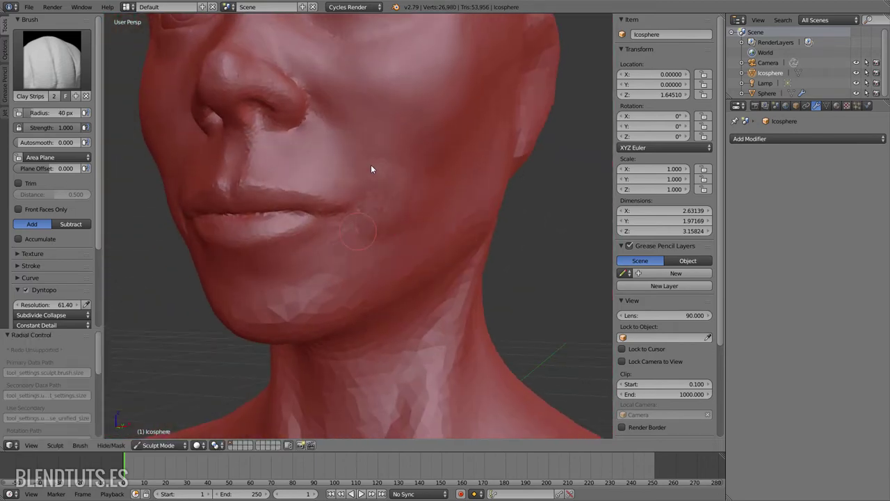
mouse_move(415, 218)
middle_mouse_down()
mouse_move(367, 192)
mouse_move(358, 166)
middle_mouse_up()
left_click_drag(358, 167, 391, 218)
mouse_move(392, 218)
middle_mouse_down()
mouse_move(300, 297)
mouse_move(377, 256)
mouse_move(316, 253)
middle_mouse_up()
left_click_drag(316, 253, 482, 224)
scroll(394, 225, "up", 3)
scroll(394, 225, "down", 2)
Step: Add clay around the eye and build up the brow above it
left_click_drag(397, 169, 336, 161)
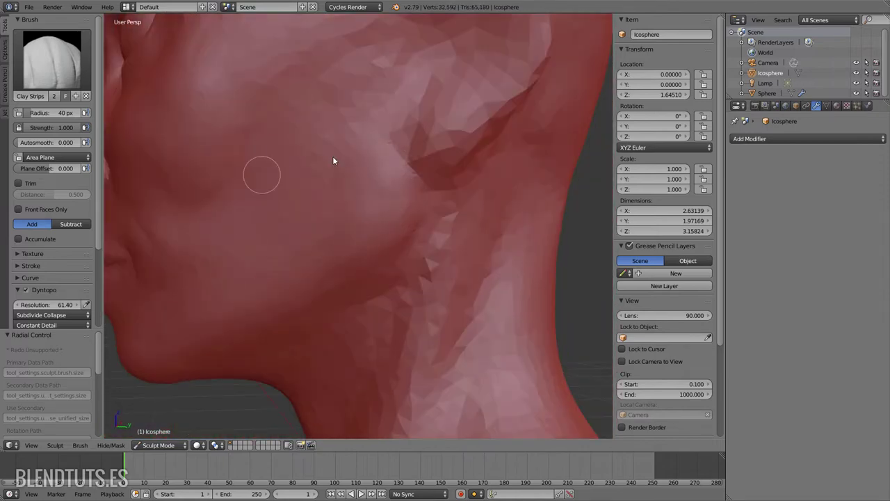
scroll(336, 161, "down", 3)
middle_click_drag(353, 185, 210, 219)
scroll(210, 219, "up", 5)
left_click_drag(210, 219, 308, 216)
scroll(308, 215, "down", 5)
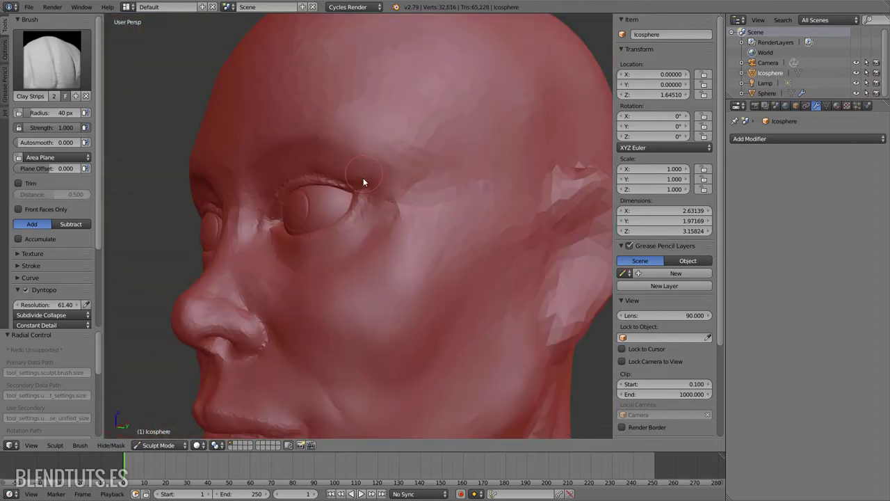
middle_click_drag(363, 178, 382, 192)
scroll(368, 152, "down", 3)
left_click_drag(368, 152, 367, 134)
mouse_move(368, 135)
middle_mouse_down()
mouse_move(460, 162)
mouse_move(403, 175)
middle_mouse_up()
scroll(403, 179, "down", 3)
mouse_move(420, 227)
middle_mouse_down()
mouse_move(436, 210)
mouse_move(395, 214)
mouse_move(250, 151)
mouse_move(313, 186)
middle_mouse_up()
scroll(395, 215, "up", 3)
Step: Enlarge the brush to 49 px and sculpt a tendon and muscle ridges along the neck
key("f")
mouse_move(248, 214)
middle_mouse_down()
mouse_move(353, 220)
mouse_move(364, 123)
middle_mouse_up()
key("f")
left_click(294, 176)
middle_click_drag(294, 177, 348, 170)
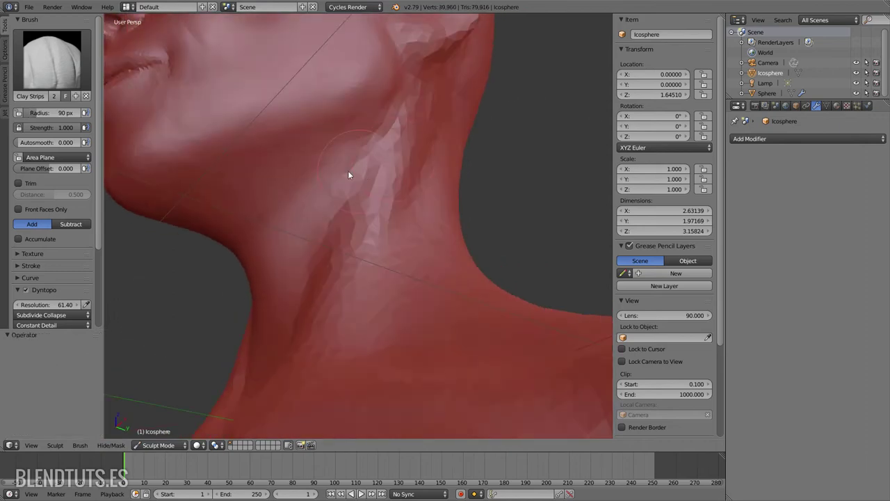
middle_click_drag(275, 176, 404, 207)
scroll(404, 207, "down", 2)
scroll(404, 207, "up", 3)
left_click_drag(393, 201, 385, 192)
Step: Build up the collarbone and add strokes along the front and side of the neck
mouse_move(385, 193)
middle_mouse_down()
mouse_move(433, 258)
mouse_move(419, 304)
mouse_move(348, 362)
middle_mouse_up()
mouse_move(348, 362)
left_mouse_down()
mouse_move(374, 310)
mouse_move(446, 339)
left_mouse_up()
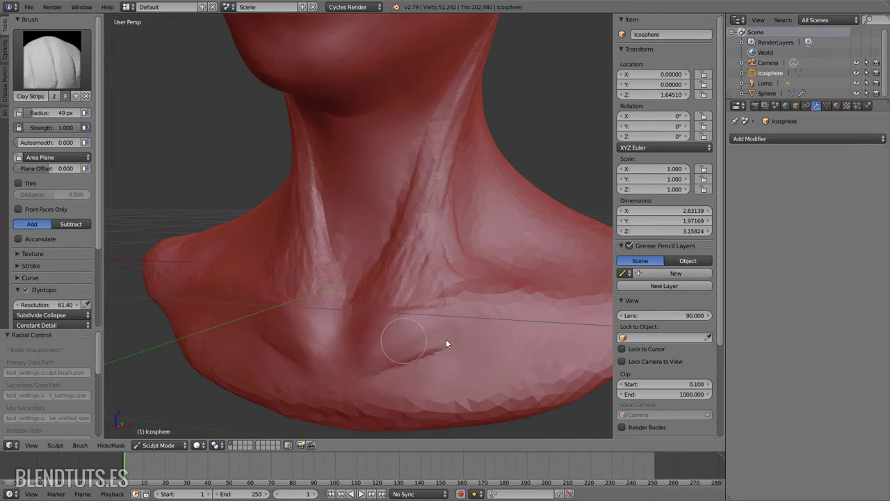
middle_click_drag(445, 338, 417, 313)
left_click_drag(418, 313, 409, 262)
mouse_move(409, 262)
middle_mouse_down()
mouse_move(327, 327)
mouse_move(326, 306)
middle_mouse_up()
mouse_move(326, 306)
left_mouse_down()
mouse_move(378, 228)
mouse_move(317, 291)
left_mouse_up()
mouse_move(317, 291)
middle_mouse_down()
mouse_move(449, 53)
mouse_move(375, 83)
mouse_move(377, 120)
middle_mouse_up()
left_click_drag(377, 119, 303, 267)
middle_click_drag(301, 267, 396, 321)
scroll(342, 314, "up", 5)
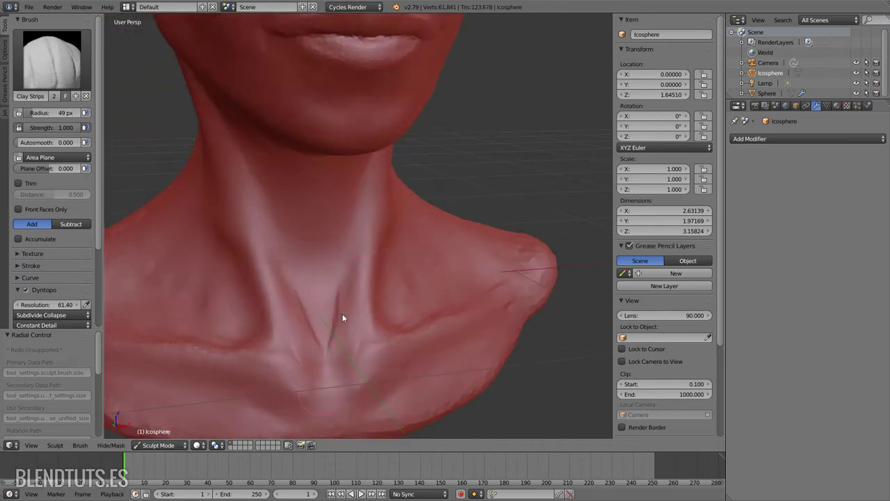
mouse_move(346, 358)
middle_mouse_down()
mouse_move(296, 207)
mouse_move(361, 155)
mouse_move(401, 288)
mouse_move(368, 255)
middle_mouse_up()
left_click_drag(369, 254, 378, 312)
mouse_move(378, 312)
middle_mouse_down()
mouse_move(564, 220)
mouse_move(364, 216)
middle_mouse_up()
Step: At a 47 px brush size, add more neck strokes and strengthen the collarbone
key("f")
left_click(395, 187)
left_click_drag(394, 188, 338, 380)
mouse_move(338, 381)
middle_mouse_down()
mouse_move(388, 373)
mouse_move(403, 344)
middle_mouse_up()
scroll(403, 344, "up", 3)
middle_click_drag(359, 378, 421, 310)
left_click_drag(421, 310, 294, 371)
mouse_move(294, 372)
middle_mouse_down()
mouse_move(268, 327)
mouse_move(377, 337)
middle_mouse_up()
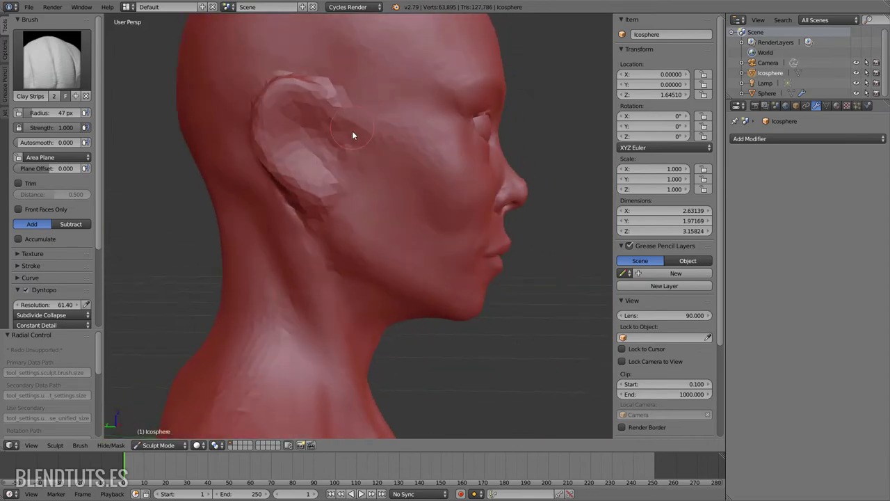
scroll(352, 131, "up", 2)
Step: Sculpt the outer rim of the ear
mouse_move(314, 200)
left_mouse_down()
mouse_move(269, 234)
mouse_move(306, 147)
left_mouse_up()
mouse_move(290, 169)
middle_mouse_down()
mouse_move(276, 195)
mouse_move(234, 189)
middle_mouse_up()
scroll(271, 188, "down", 3)
mouse_move(282, 228)
middle_mouse_down()
mouse_move(192, 153)
mouse_move(267, 172)
mouse_move(218, 196)
mouse_move(252, 230)
mouse_move(250, 128)
middle_mouse_up()
scroll(209, 143, "up", 3)
mouse_move(262, 186)
middle_mouse_down()
mouse_move(219, 247)
mouse_move(270, 233)
mouse_move(290, 280)
mouse_move(329, 264)
mouse_move(278, 244)
middle_mouse_up()
scroll(291, 280, "down", 2)
Step: Enlarge the brush and sculpt the back of the neck and its base
key("f")
left_click_drag(274, 267, 266, 314)
mouse_move(266, 314)
middle_mouse_down()
mouse_move(354, 181)
mouse_move(254, 301)
middle_mouse_up()
left_click_drag(255, 301, 246, 255)
mouse_move(246, 249)
middle_mouse_down()
mouse_move(307, 276)
mouse_move(268, 347)
middle_mouse_up()
left_click_drag(268, 347, 237, 340)
middle_click_drag(238, 340, 352, 229)
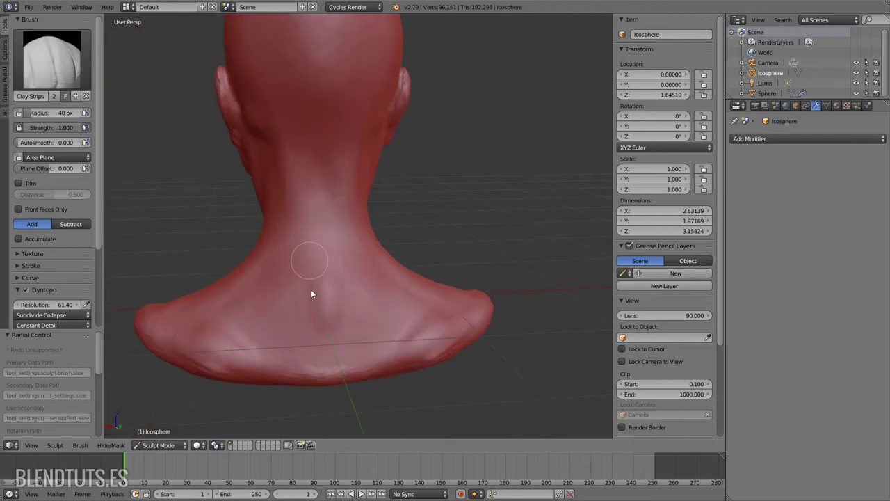
middle_click_drag(311, 291, 298, 259)
left_click_drag(297, 259, 280, 227)
middle_click_drag(280, 227, 264, 264)
scroll(264, 265, "up", 5)
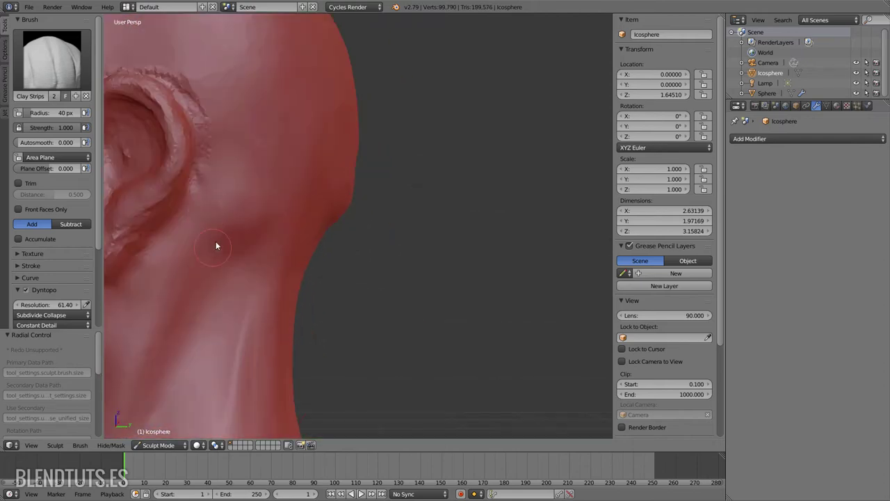
Step: Shrink the brush to 27 px and carve the inner ear folds, earlobe and rim detail
mouse_move(279, 149)
middle_mouse_down()
mouse_move(375, 180)
mouse_move(306, 159)
mouse_move(245, 201)
middle_mouse_up()
mouse_move(246, 201)
left_mouse_down()
mouse_move(257, 193)
mouse_move(253, 224)
left_mouse_up()
middle_click_drag(253, 224, 254, 151)
key("f")
left_click(212, 225)
middle_click_drag(211, 224, 231, 250)
left_click_drag(231, 251, 230, 236)
mouse_move(229, 236)
middle_mouse_down()
mouse_move(315, 156)
mouse_move(253, 257)
mouse_move(245, 355)
mouse_move(324, 311)
middle_mouse_up()
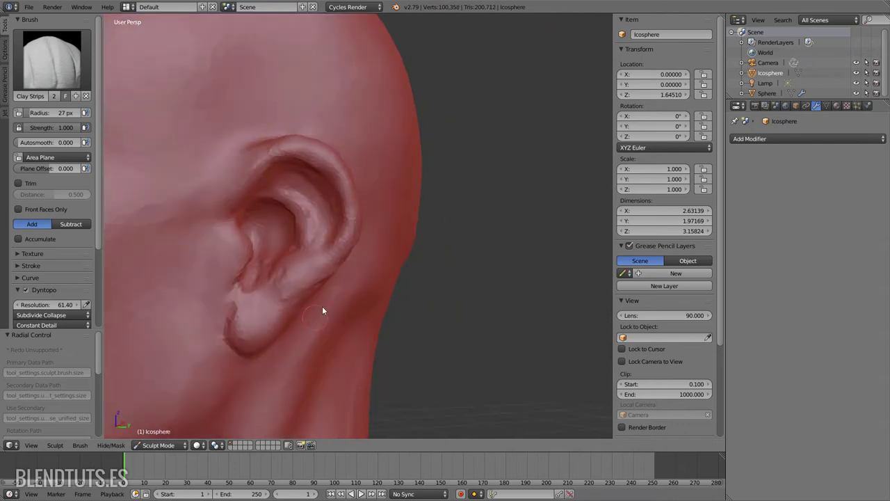
left_click_drag(324, 310, 258, 258)
mouse_move(258, 258)
middle_mouse_down()
mouse_move(272, 294)
mouse_move(231, 303)
middle_mouse_up()
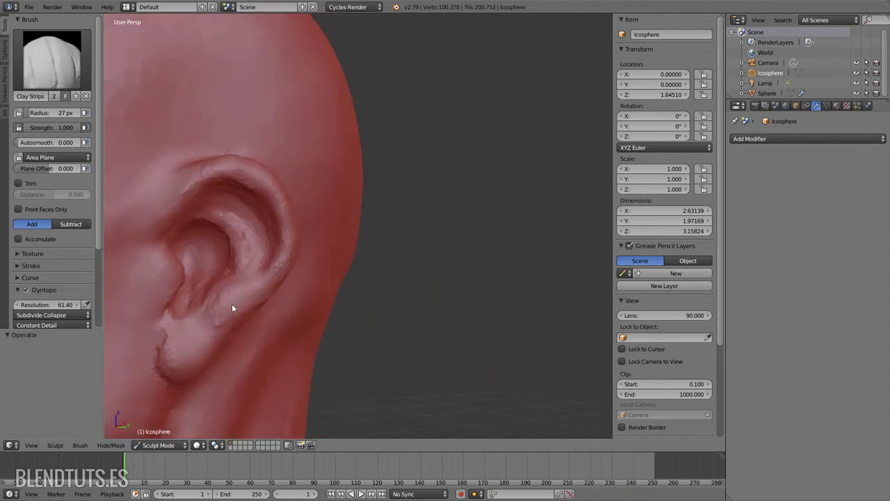
mouse_move(208, 332)
middle_mouse_down()
mouse_move(274, 235)
mouse_move(277, 247)
mouse_move(403, 286)
middle_mouse_up()
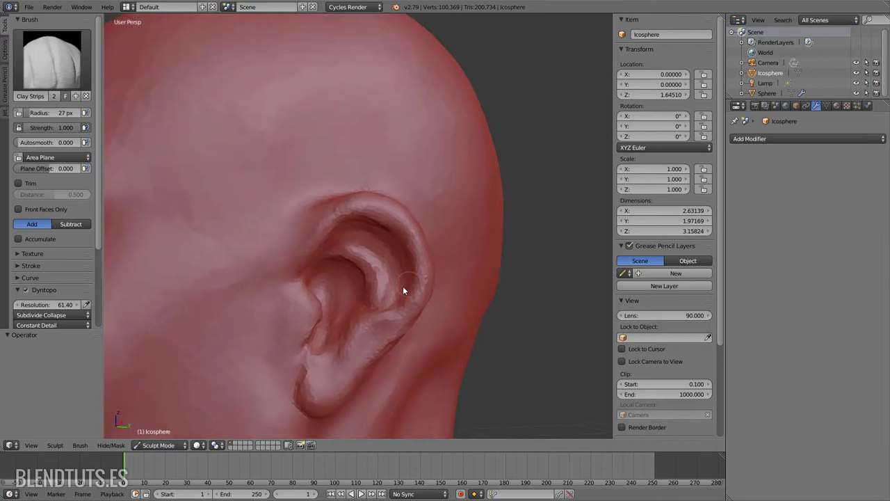
scroll(244, 265, "up", 3)
left_click_drag(245, 266, 284, 264)
Step: At 42 px, reshape the inner ear and refine the detail around it
key("f")
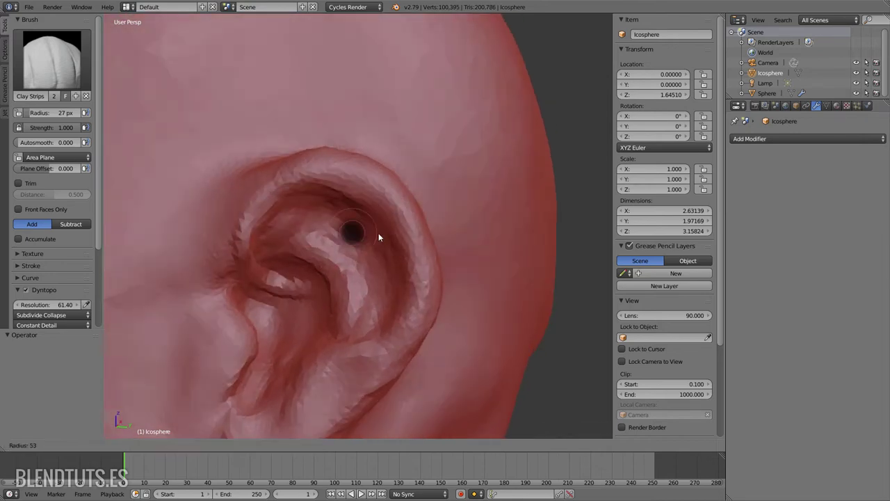
left_click(378, 233)
mouse_move(335, 254)
left_mouse_down()
mouse_move(235, 230)
mouse_move(230, 255)
mouse_move(274, 289)
left_mouse_up()
mouse_move(274, 289)
middle_mouse_down()
mouse_move(331, 213)
mouse_move(253, 266)
mouse_move(353, 235)
middle_mouse_up()
scroll(353, 235, "down", 3)
mouse_move(298, 298)
middle_mouse_down()
mouse_move(355, 298)
mouse_move(283, 345)
middle_mouse_up()
scroll(283, 344, "down", 3)
Step: Select the Grab brush from the brush list and shrink its radius
scroll(354, 249, "up", 2)
left_click(51, 60)
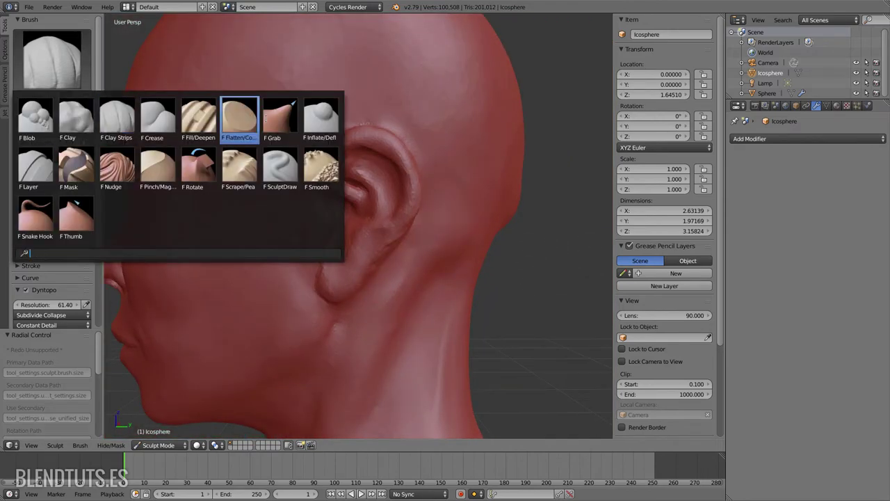
left_click(309, 129)
scroll(351, 139, "up", 1)
scroll(407, 210, "up", 2)
key("f")
Step: Add sculpted detail to the skin in front of the ear
mouse_move(380, 161)
middle_mouse_down()
mouse_move(536, 218)
mouse_move(397, 229)
mouse_move(407, 253)
middle_mouse_up()
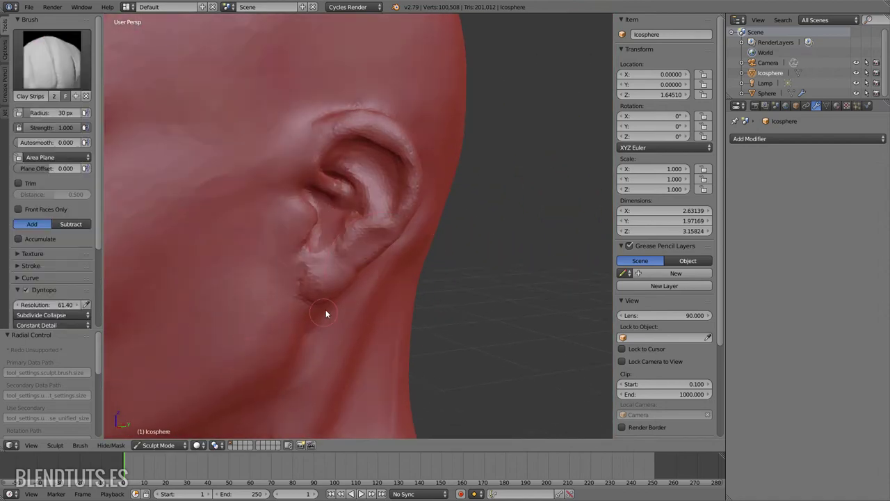
scroll(325, 309, "up", 3)
middle_click_drag(243, 268, 355, 237)
scroll(363, 255, "up", 2)
mouse_move(363, 258)
left_mouse_down()
mouse_move(373, 273)
mouse_move(444, 168)
left_mouse_up()
mouse_move(444, 168)
middle_mouse_down()
mouse_move(425, 252)
mouse_move(277, 221)
mouse_move(416, 204)
middle_mouse_up()
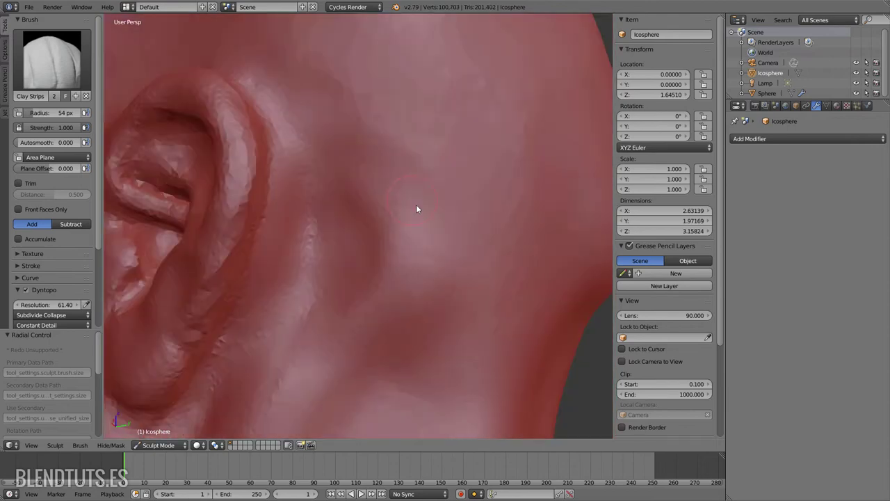
scroll(416, 205, "down", 3)
scroll(392, 249, "up", 1)
Step: Add small strokes behind the ear and a clay stroke on the neck
left_click_drag(376, 214, 365, 158)
middle_click_drag(365, 154, 477, 150)
left_click_drag(477, 150, 549, 163)
mouse_move(548, 162)
middle_mouse_down()
mouse_move(302, 183)
mouse_move(270, 332)
mouse_move(355, 244)
middle_mouse_up()
left_click_drag(355, 244, 380, 206)
mouse_move(380, 206)
middle_mouse_down()
mouse_move(364, 215)
mouse_move(373, 235)
mouse_move(263, 297)
middle_mouse_up()
left_click_drag(262, 297, 318, 170)
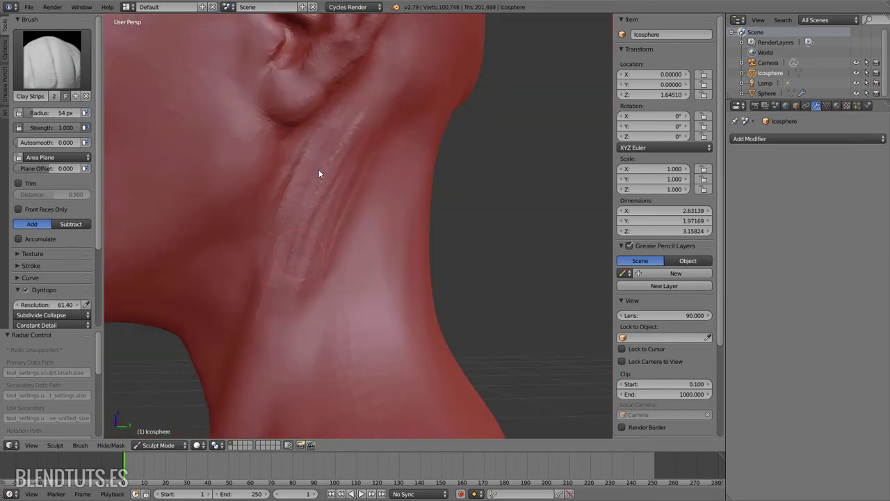
mouse_move(325, 162)
middle_mouse_down()
mouse_move(418, 231)
mouse_move(454, 238)
mouse_move(419, 369)
mouse_move(510, 185)
mouse_move(308, 258)
mouse_move(449, 275)
mouse_move(496, 243)
middle_mouse_up()
Step: Switch to Grab and resize the brush to 132 px, then 162 px
key("g")
key("f")
left_click(359, 275)
scroll(318, 214, "up", 3)
middle_click_drag(318, 215, 381, 245)
key("f")
left_click(365, 128)
Step: Pull the nostril into shape and drag the nose tip down
middle_click_drag(364, 127, 328, 242)
mouse_move(328, 242)
left_mouse_down()
mouse_move(325, 206)
mouse_move(333, 198)
left_mouse_up()
mouse_move(365, 97)
middle_mouse_down()
mouse_move(388, 180)
mouse_move(532, 230)
middle_mouse_up()
scroll(532, 231, "down", 2)
scroll(426, 215, "up", 4)
left_click_drag(427, 215, 382, 258)
Step: Switch back to Clay Strips and deepen the inner ear folds
mouse_move(382, 258)
middle_mouse_down()
mouse_move(476, 218)
mouse_move(386, 197)
mouse_move(441, 252)
mouse_move(368, 272)
mouse_move(437, 213)
mouse_move(431, 153)
mouse_move(514, 184)
middle_mouse_up()
scroll(369, 272, "down", 2)
scroll(437, 214, "up", 5)
scroll(437, 214, "down", 5)
scroll(514, 185, "up", 2)
scroll(462, 163, "up", 2)
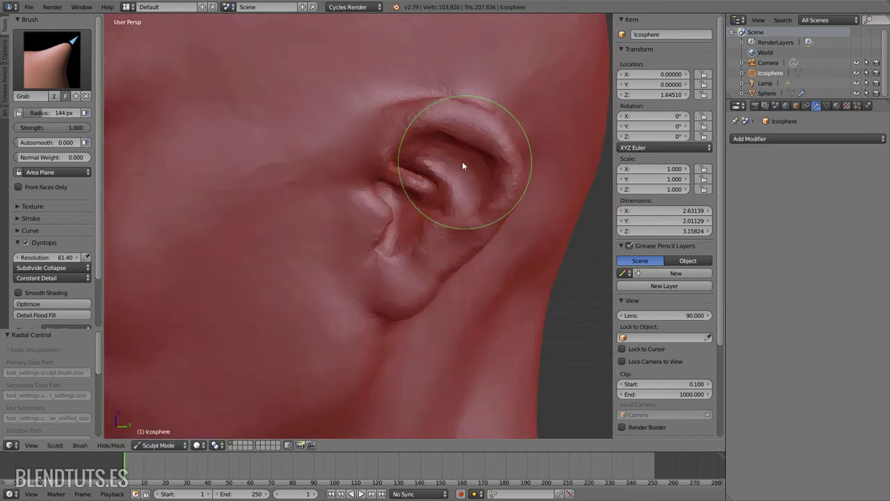
middle_click_drag(462, 162, 294, 129)
key("3")
scroll(297, 129, "up", 4)
mouse_move(298, 129)
left_mouse_down()
mouse_move(445, 200)
mouse_move(421, 156)
mouse_move(431, 214)
mouse_move(367, 121)
mouse_move(242, 193)
mouse_move(218, 194)
left_mouse_up()
scroll(405, 211, "down", 4)
middle_click_drag(405, 211, 169, 162)
key("g")
mouse_move(371, 242)
middle_mouse_down()
mouse_move(506, 240)
mouse_move(299, 209)
middle_mouse_up()
Step: With Clay Strips shrunk to 47 px, add several vertical clay strokes on the forehead
key("c")
scroll(451, 173, "up", 4)
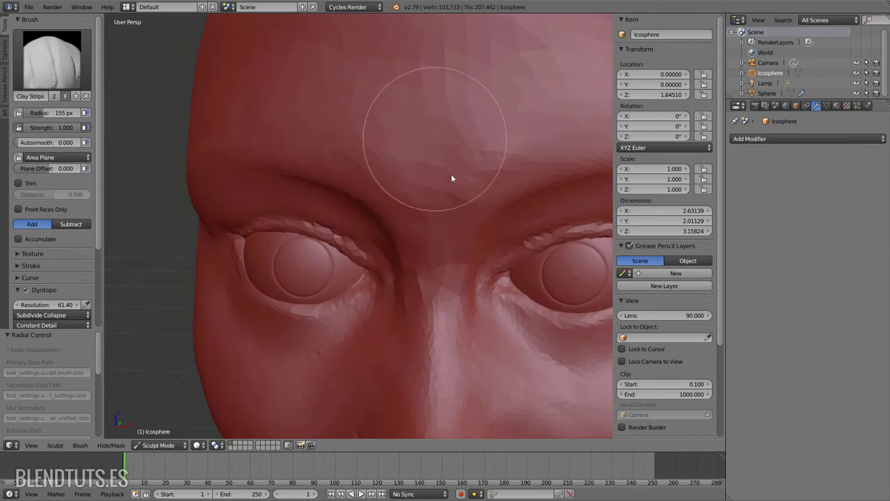
scroll(335, 293, "up", 1)
scroll(373, 191, "down", 3)
left_click_drag(373, 191, 398, 109)
key("f")
left_click(439, 194)
left_click_drag(417, 147, 418, 219)
left_click_drag(461, 146, 460, 223)
Step: Add clay to the side of the face near the cheek
mouse_move(354, 109)
middle_mouse_down()
mouse_move(445, 171)
mouse_move(474, 130)
middle_mouse_up()
left_click_drag(474, 130, 468, 184)
mouse_move(518, 106)
middle_mouse_down()
mouse_move(455, 240)
mouse_move(417, 240)
mouse_move(539, 214)
mouse_move(364, 318)
mouse_move(338, 287)
mouse_move(424, 260)
mouse_move(400, 244)
mouse_move(398, 213)
mouse_move(479, 221)
middle_mouse_up()
scroll(400, 245, "down", 3)
scroll(478, 219, "down", 2)
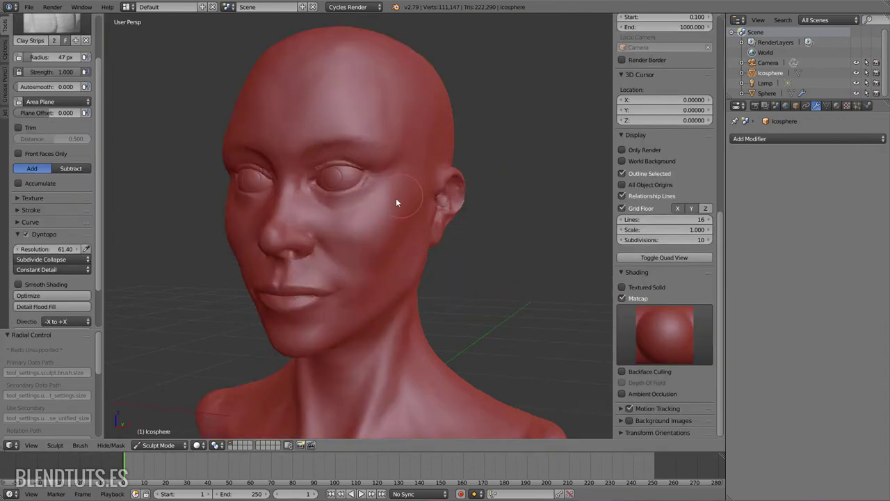
scroll(396, 197, "up", 5)
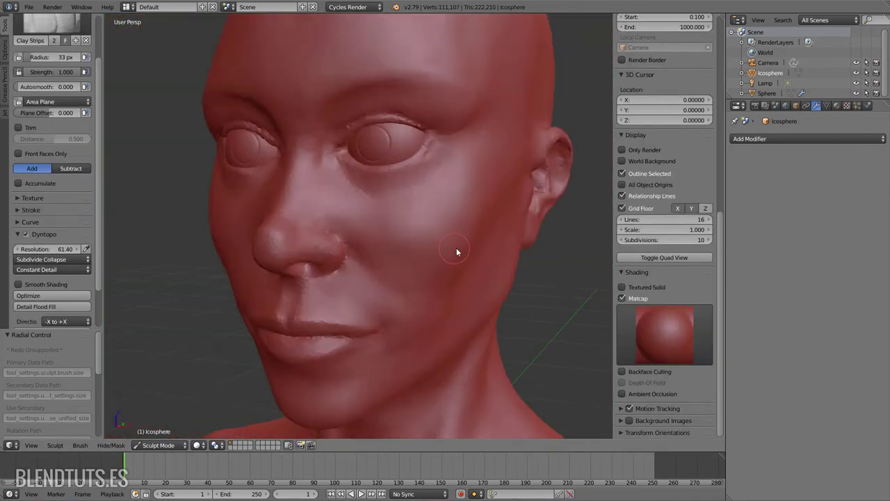
scroll(457, 252, "up", 4)
mouse_move(285, 220)
middle_mouse_down()
mouse_move(306, 199)
mouse_move(465, 197)
middle_mouse_up()
scroll(407, 204, "down", 4)
mouse_move(445, 247)
middle_mouse_down()
mouse_move(422, 245)
mouse_move(408, 263)
middle_mouse_up()
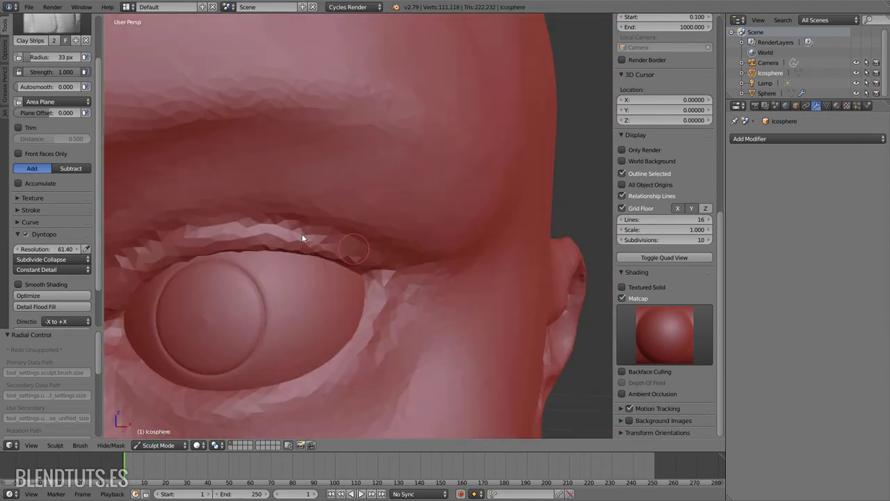
Step: Define the edge of the upper eyelid with Clay Strips strokes
middle_click_drag(302, 238, 414, 246)
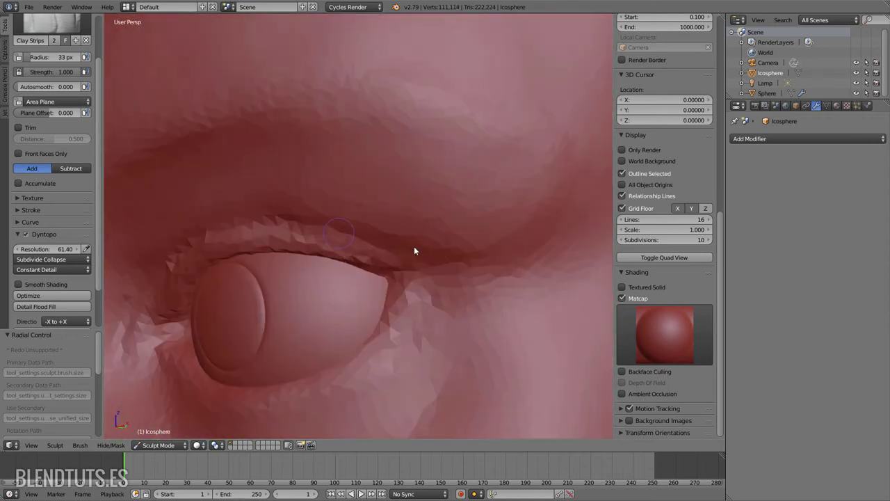
middle_click_drag(450, 269, 394, 324)
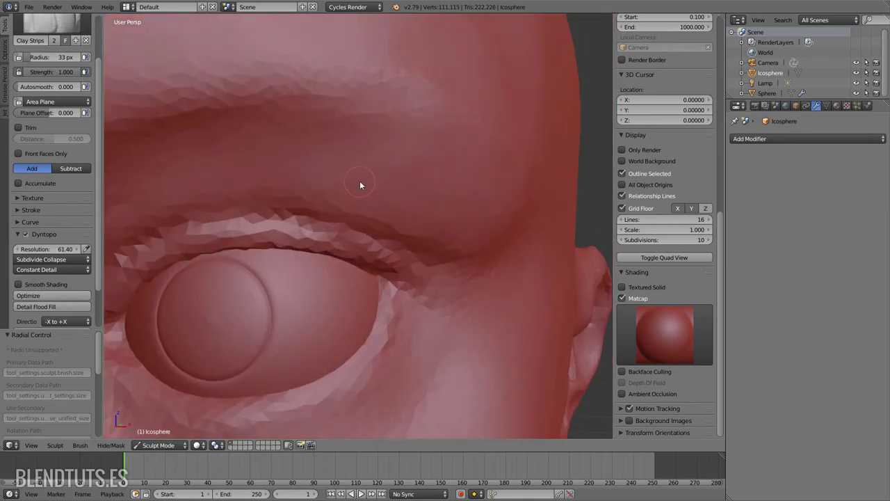
middle_click_drag(292, 175, 212, 233)
left_click_drag(230, 237, 342, 199)
mouse_move(218, 268)
left_mouse_down()
mouse_move(367, 203)
mouse_move(553, 263)
mouse_move(356, 185)
left_mouse_up()
Step: Shape the inner corner of the eye and add clay along the eyelid
scroll(216, 236, "down", 1)
scroll(222, 272, "down", 2)
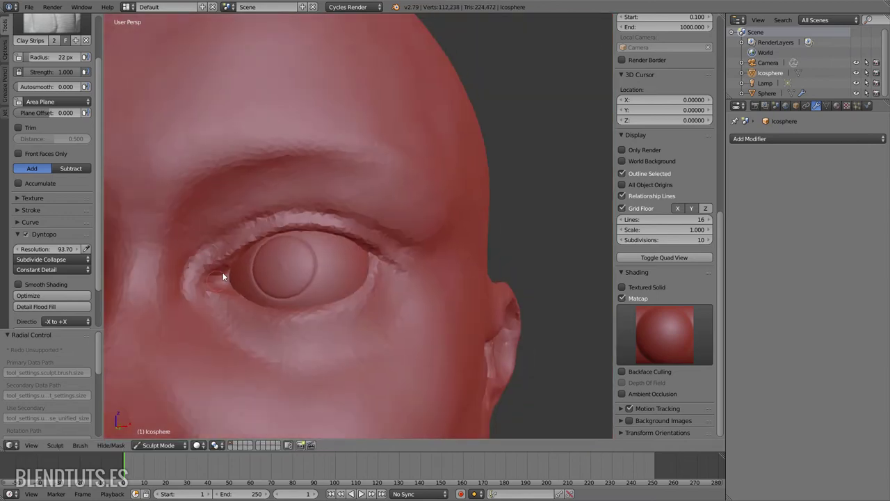
scroll(222, 277, "down", 2)
scroll(258, 252, "up", 1)
scroll(304, 212, "up", 4)
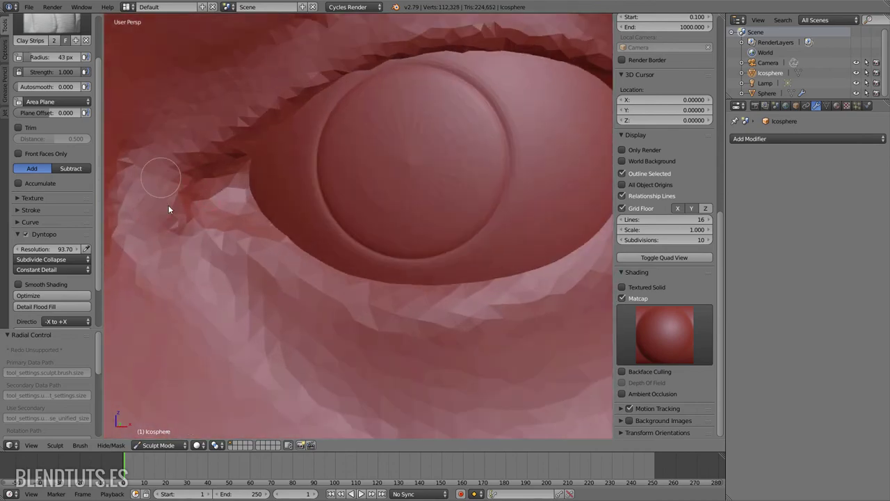
left_click_drag(169, 208, 270, 201)
scroll(292, 191, "down", 3)
scroll(333, 202, "up", 3)
mouse_move(314, 228)
middle_mouse_down()
mouse_move(454, 221)
mouse_move(254, 289)
middle_mouse_up()
left_click_drag(254, 288, 290, 269)
mouse_move(290, 270)
middle_mouse_down()
mouse_move(506, 234)
mouse_move(390, 292)
mouse_move(208, 280)
middle_mouse_up()
Step: Sharpen the eyelid crease with Pinch, then add an upper-lid ridge with Clay Strips at 34 px
key("p")
left_click_drag(208, 279, 431, 222)
mouse_move(431, 222)
middle_mouse_down()
mouse_move(413, 399)
mouse_move(278, 292)
middle_mouse_up()
left_click(48, 27)
left_click(244, 56)
left_click_drag(189, 341, 209, 327)
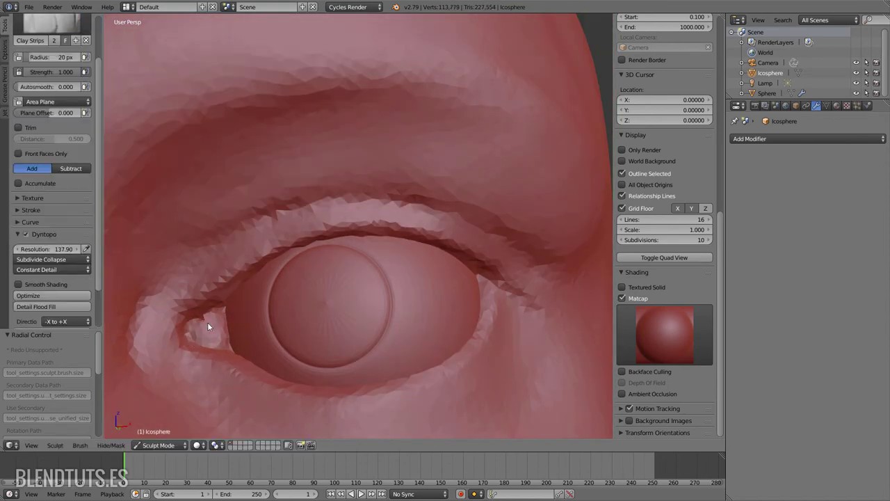
middle_click_drag(210, 300, 219, 290)
key("f")
left_click(192, 301)
mouse_move(192, 301)
left_mouse_down()
mouse_move(420, 196)
mouse_move(164, 254)
left_mouse_up()
scroll(397, 272, "down", 3)
Step: Build up the upper eyelid and the brow ridge above the eye
scroll(448, 226, "down", 3)
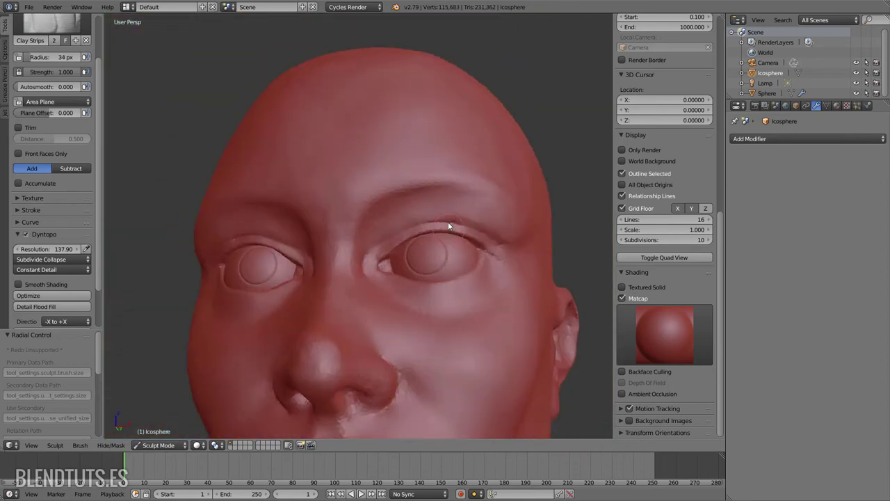
scroll(448, 226, "up", 5)
left_click_drag(269, 225, 559, 196)
scroll(533, 192, "up", 2)
mouse_move(426, 183)
middle_mouse_down()
mouse_move(523, 171)
mouse_move(379, 130)
middle_mouse_up()
scroll(379, 130, "down", 3)
left_click_drag(271, 188, 445, 151)
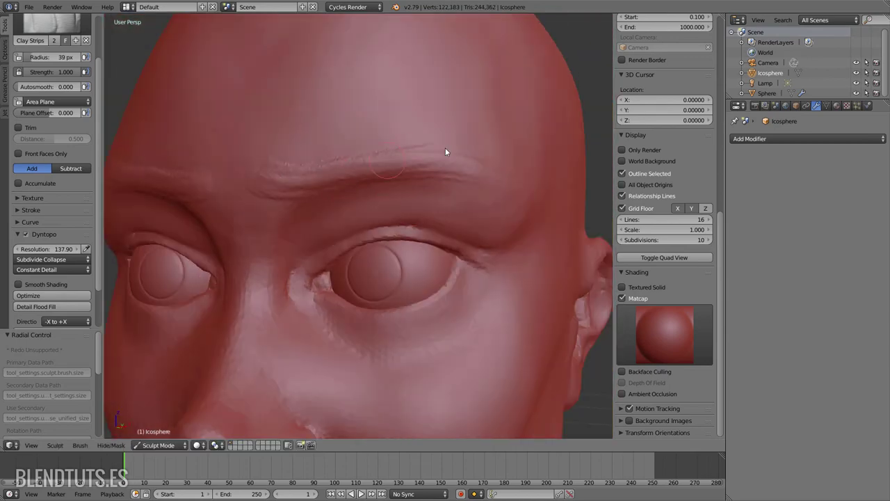
scroll(362, 167, "down", 1)
scroll(456, 184, "down", 3)
Step: Add clay beside the nose and build up its side
left_click_drag(456, 183, 444, 203)
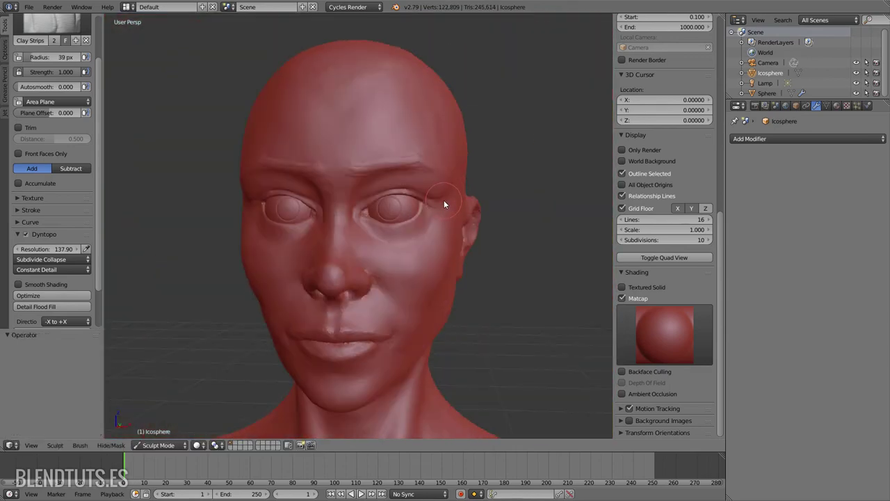
scroll(449, 190, "up", 3)
middle_click_drag(335, 175, 365, 284)
scroll(366, 285, "up", 2)
left_click_drag(365, 284, 431, 251)
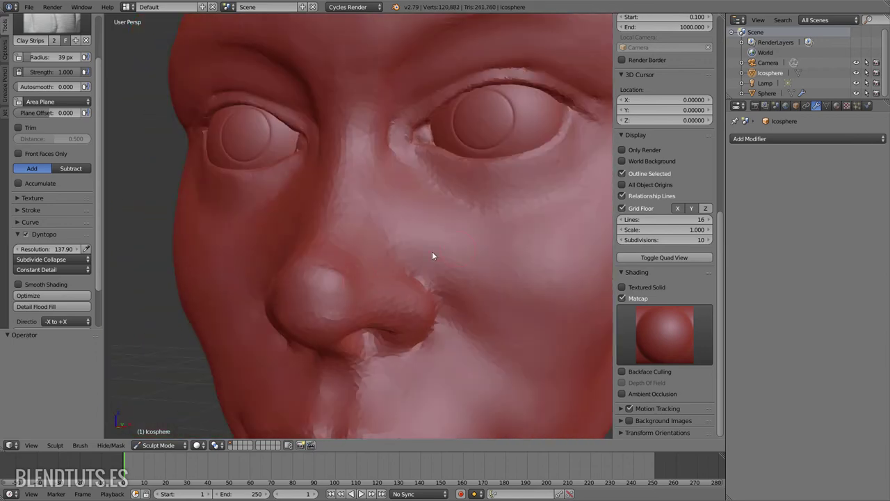
scroll(432, 251, "down", 2)
middle_click_drag(446, 199, 406, 211)
left_click_drag(406, 212, 533, 201)
Step: Build up the nose wing and refine the area around the nostril
scroll(419, 167, "up", 3)
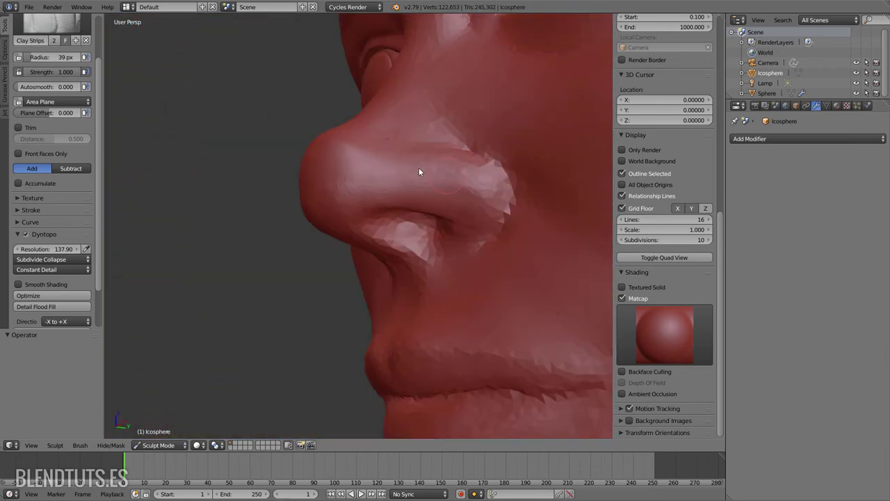
middle_click_drag(493, 187, 520, 187)
left_click_drag(520, 187, 491, 143)
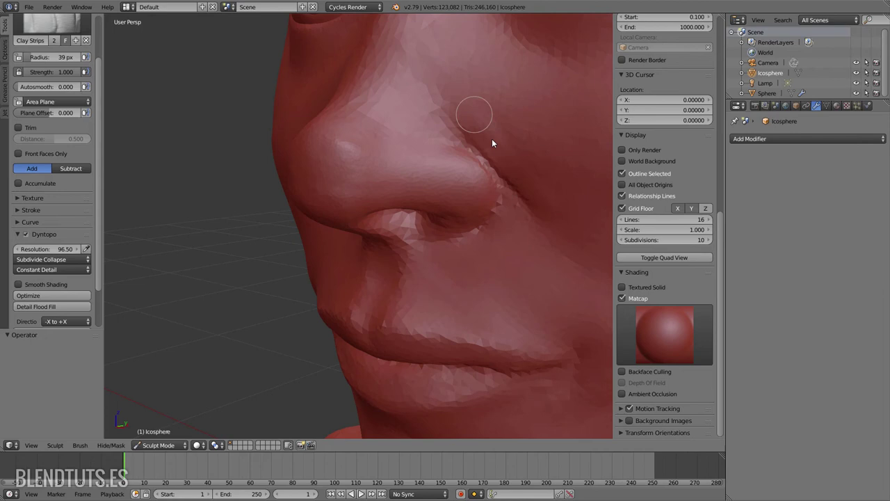
middle_click_drag(492, 143, 453, 135)
middle_click_drag(558, 135, 334, 177)
left_click_drag(334, 177, 369, 230)
mouse_move(369, 230)
middle_mouse_down()
mouse_move(353, 153)
mouse_move(306, 194)
middle_mouse_up()
left_click_drag(306, 195, 305, 181)
mouse_move(304, 181)
middle_mouse_down()
mouse_move(312, 326)
mouse_move(382, 189)
middle_mouse_up()
Step: Add clay to the upper and lower lips, then select the Pinch/Magnify brush
left_click_drag(64, 249, 127, 258)
middle_click_drag(371, 223, 318, 274)
left_click_drag(318, 274, 382, 266)
mouse_move(382, 266)
middle_mouse_down()
mouse_move(436, 250)
mouse_move(360, 235)
mouse_move(179, 276)
middle_mouse_up()
scroll(350, 266, "up", 2)
left_click_drag(349, 267, 372, 255)
middle_click_drag(371, 255, 326, 306)
mouse_move(325, 306)
left_mouse_down()
mouse_move(240, 354)
mouse_move(290, 322)
left_mouse_up()
middle_click_drag(290, 322, 388, 300)
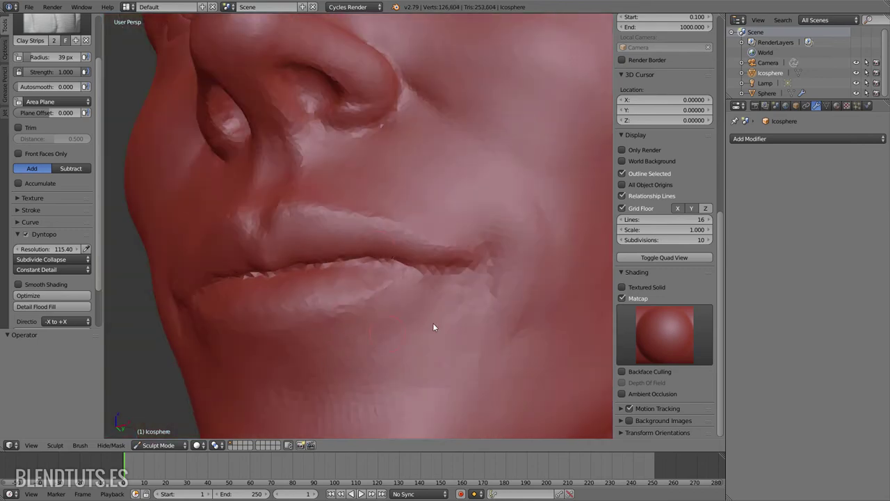
middle_click_drag(433, 327, 396, 231)
left_click(48, 21)
left_click(199, 96)
Step: Pinch the line between the lips and set the brush radius to 78 px
scroll(328, 259, "up", 2)
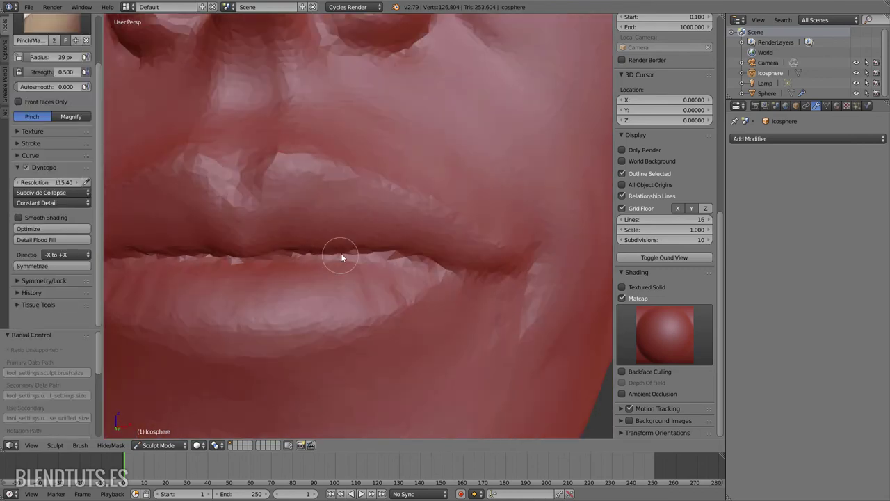
scroll(258, 253, "down", 2)
middle_click_drag(258, 253, 521, 236)
key("f")
left_click(320, 245)
mouse_move(321, 245)
middle_mouse_down()
mouse_move(563, 277)
mouse_move(347, 190)
mouse_move(454, 223)
mouse_move(379, 217)
mouse_move(508, 230)
middle_mouse_up()
Step: With Clay Strips, add small strokes at the nostril and beside the nose
key("c")
left_click_drag(508, 230, 479, 253)
middle_click_drag(480, 253, 439, 190)
scroll(264, 316, "up", 3)
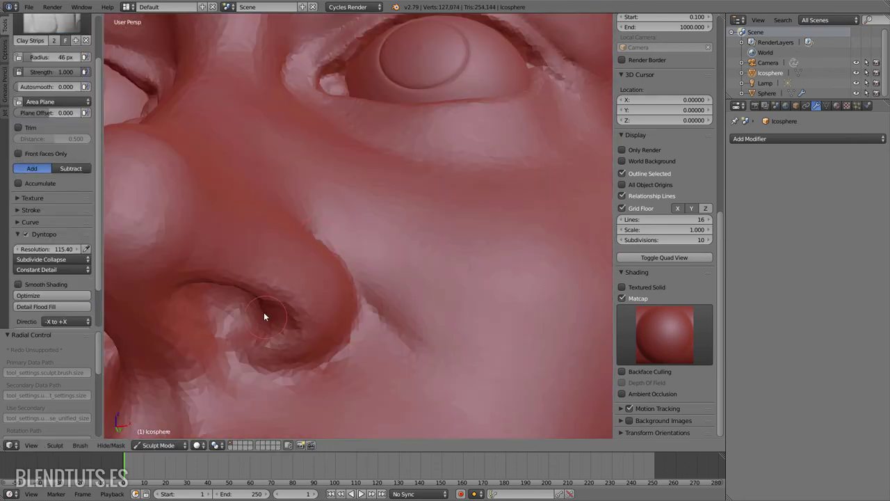
scroll(264, 316, "down", 3)
left_click_drag(262, 321, 306, 319)
mouse_move(306, 319)
middle_mouse_down()
mouse_move(404, 245)
mouse_move(349, 241)
mouse_move(506, 238)
mouse_move(423, 243)
middle_mouse_up()
Step: Apply the silver matcap and turn on Smooth Shading for the sculpt
left_click(664, 334)
left_click(531, 174)
middle_click_drag(531, 175, 443, 236)
left_click(19, 284)
Step: Add clay near the eye and sculpt around the nostril
left_click_drag(452, 230, 468, 215)
scroll(468, 214, "up", 4)
mouse_move(448, 185)
middle_mouse_down()
mouse_move(367, 175)
mouse_move(312, 248)
middle_mouse_up()
scroll(258, 243, "up", 3)
scroll(312, 193, "up", 2)
middle_click_drag(308, 190, 364, 217)
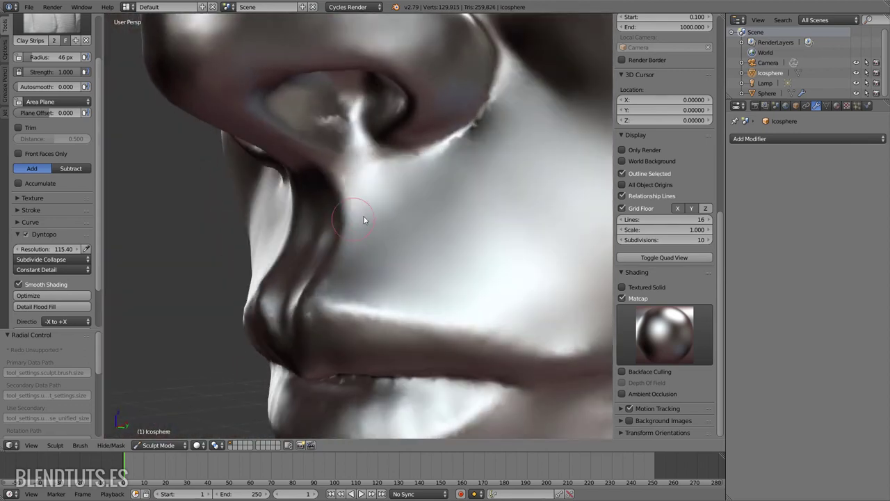
scroll(334, 244, "down", 3)
scroll(277, 316, "down", 2)
mouse_move(306, 265)
middle_mouse_down()
mouse_move(277, 317)
mouse_move(262, 242)
middle_mouse_up()
mouse_move(363, 226)
middle_mouse_down()
mouse_move(508, 255)
mouse_move(487, 265)
mouse_move(495, 234)
mouse_move(449, 274)
mouse_move(342, 185)
mouse_move(308, 188)
middle_mouse_up()
Step: Switch to the Clay brush with a 35 px radius
left_click(49, 25)
left_click(80, 48)
scroll(450, 274, "up", 2)
key("f")
left_click(298, 208)
Step: Add a small Clay stroke along the nose bridge
mouse_move(368, 137)
middle_mouse_down()
mouse_move(377, 265)
mouse_move(382, 196)
mouse_move(427, 242)
mouse_move(395, 175)
mouse_move(443, 178)
mouse_move(401, 207)
mouse_move(348, 181)
middle_mouse_up()
scroll(299, 154, "up", 3)
left_click_drag(298, 154, 294, 159)
scroll(294, 159, "down", 5)
middle_click_drag(449, 195, 343, 122)
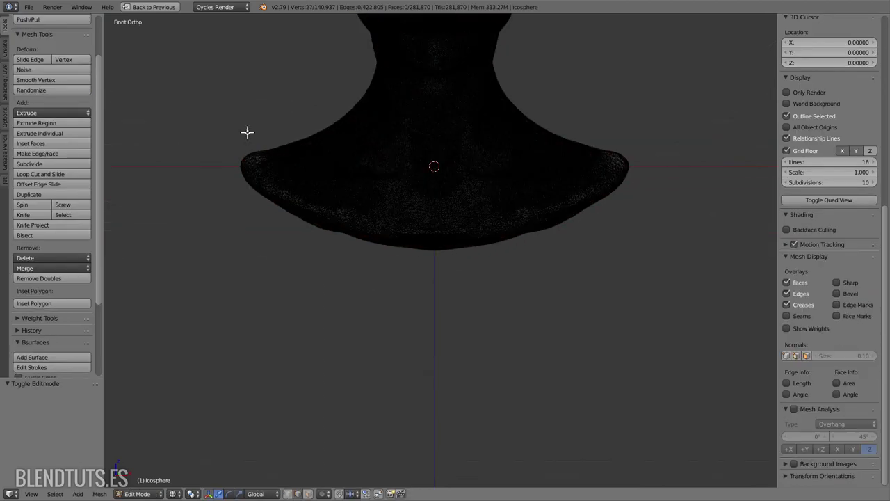
Step: Lasso-delete a stray part of the mesh and turn on smooth shading
left_click_drag(247, 132, 387, 225, "ctrl")
key("x")
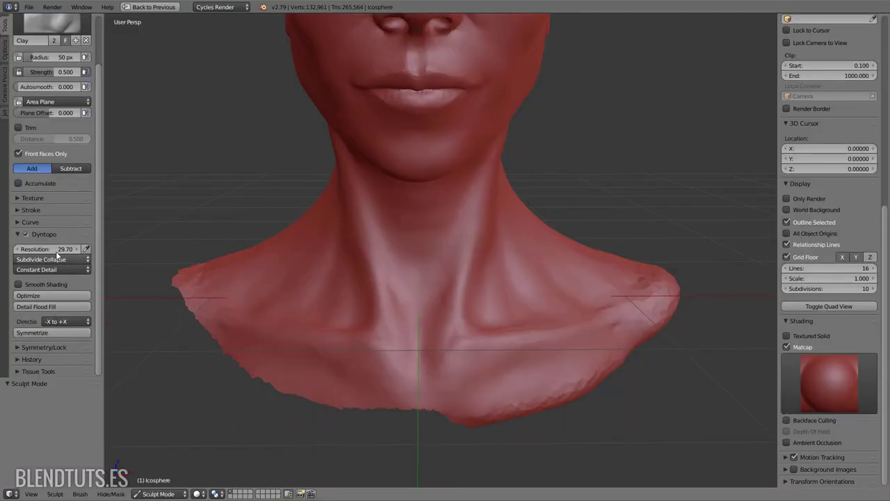
left_click(19, 284)
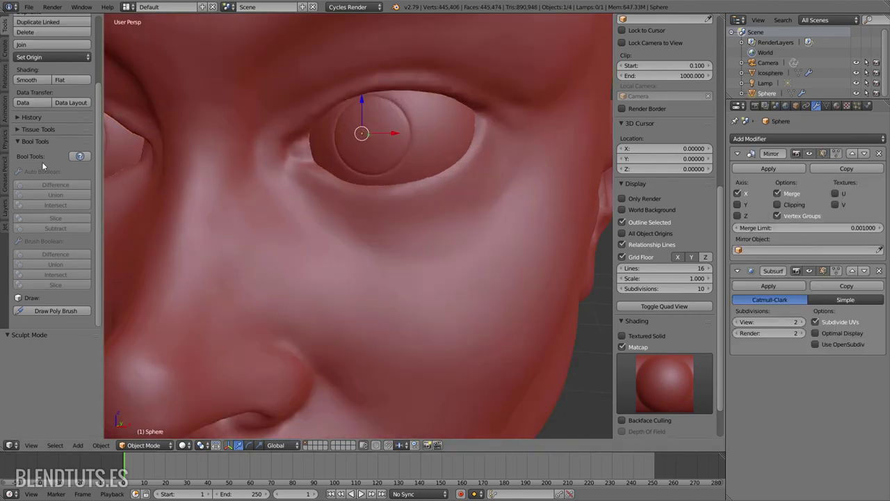
Step: Deselect the eye, select the head, and display its Remesh modifier in the viewport
key("a")
mouse_move(399, 186)
middle_mouse_down()
mouse_move(405, 294)
mouse_move(354, 271)
mouse_move(475, 306)
mouse_move(352, 310)
mouse_move(411, 251)
middle_mouse_up()
scroll(475, 317, "up", 3)
middle_click_drag(474, 316, 410, 299)
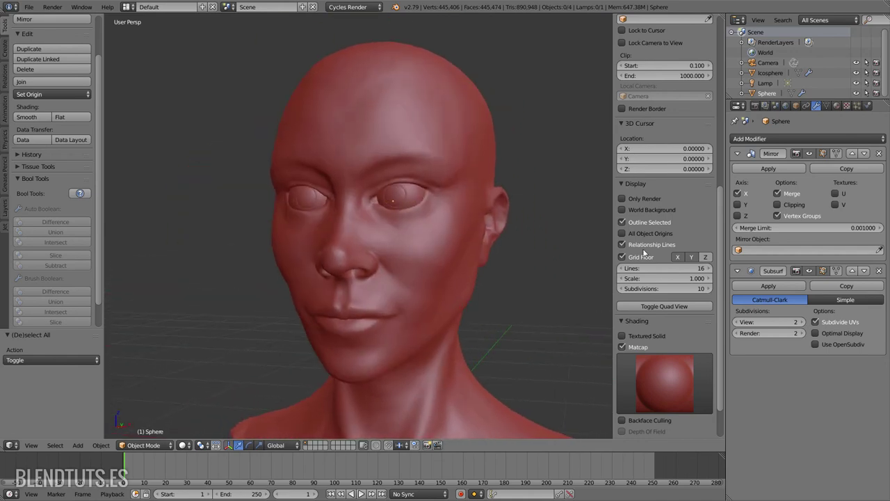
left_click(770, 72)
left_click(824, 154)
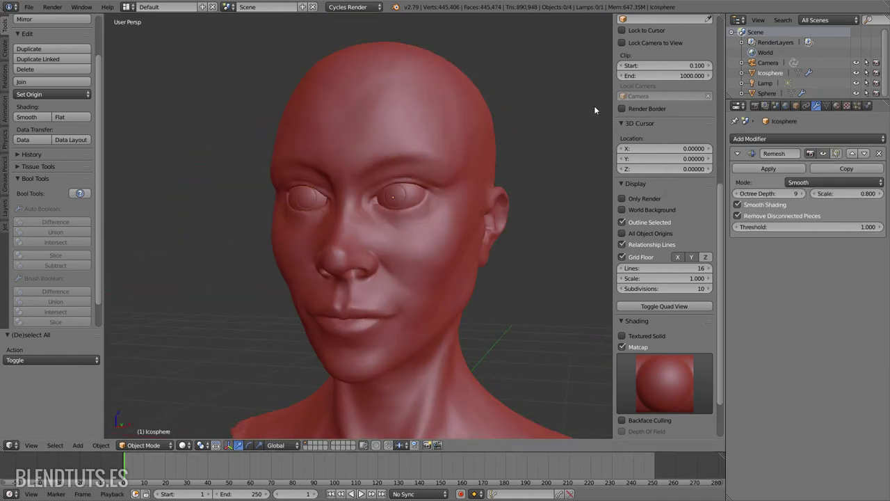